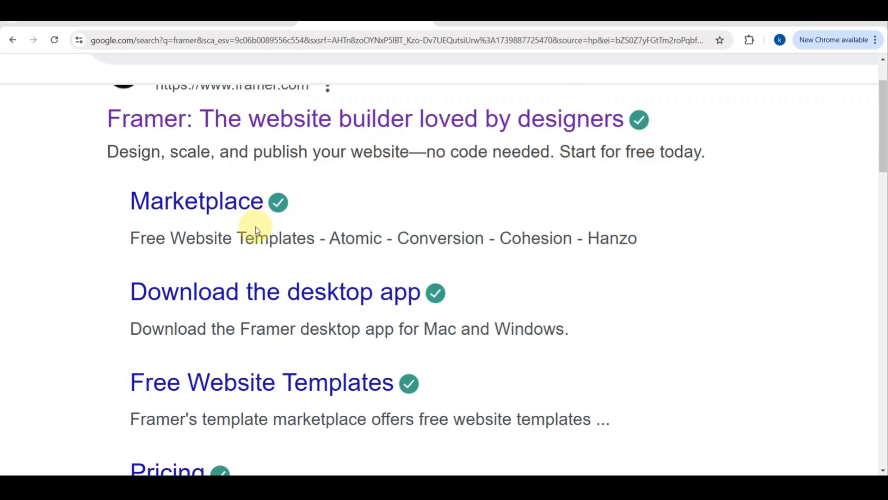
Open the Framer website from the search results and look through its home page.
left_click(271, 116)
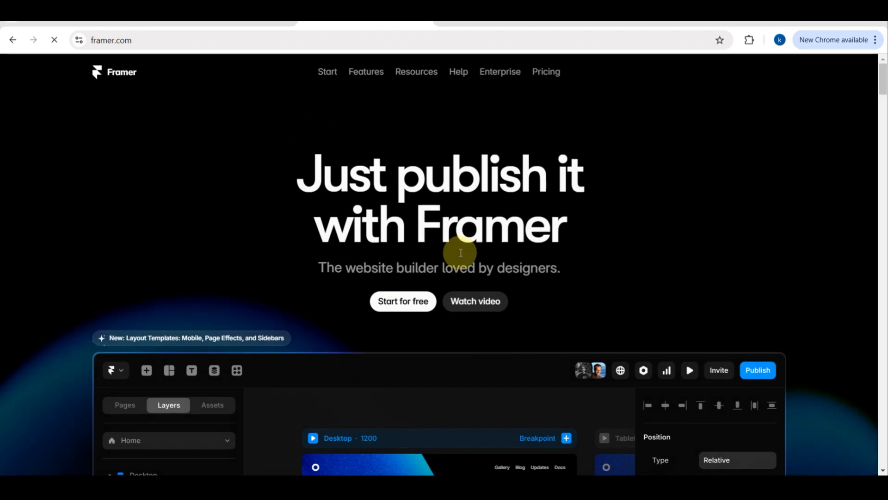
scroll(390, 258, "down", 3)
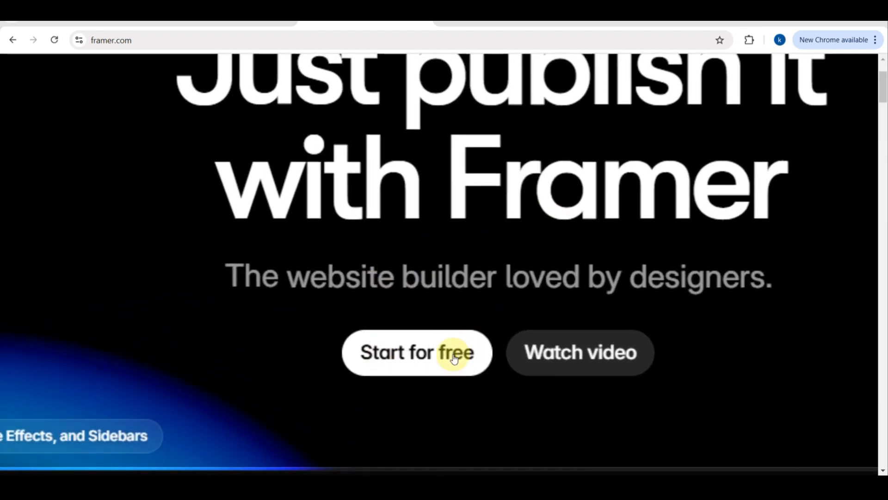
scroll(389, 351, "up", 3)
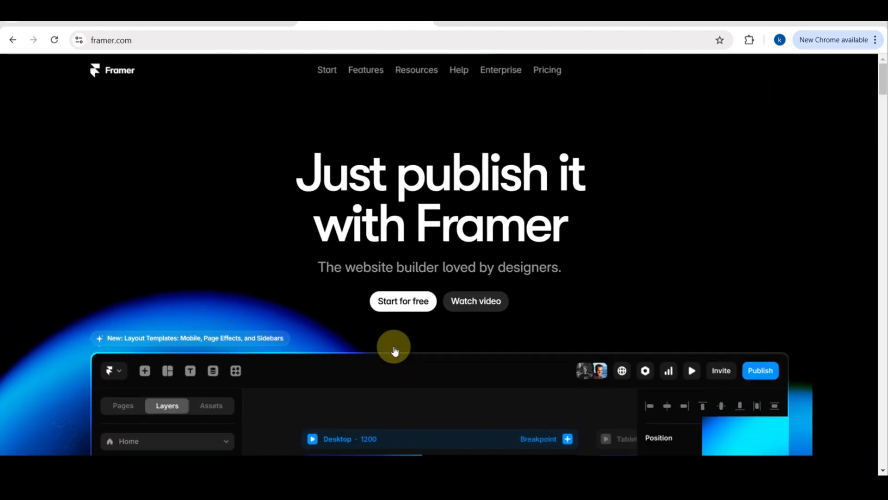
scroll(417, 323, "down", 5)
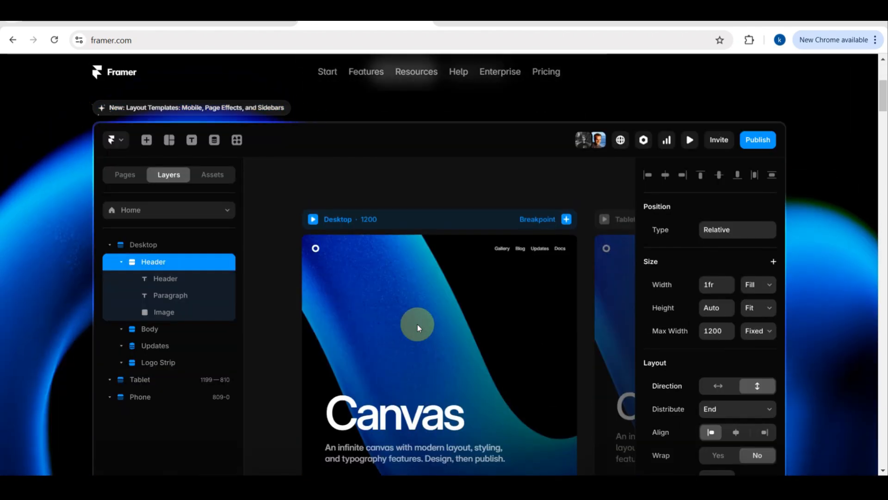
scroll(417, 324, "down", 10)
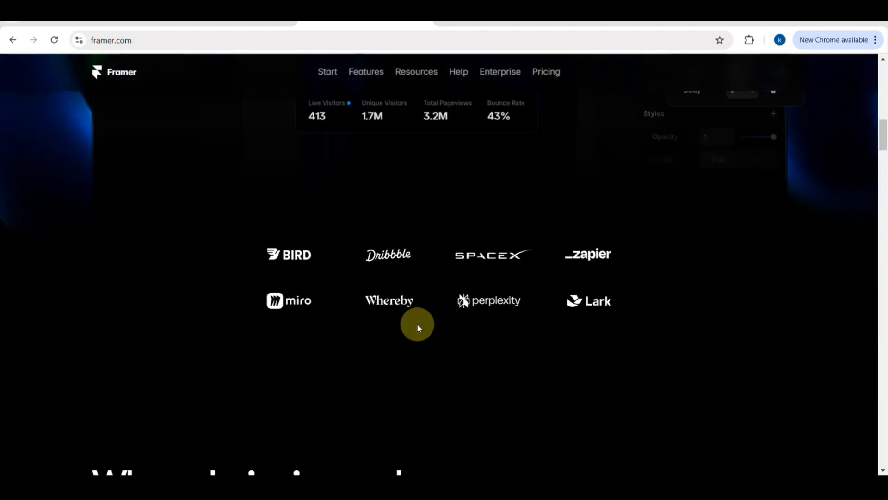
scroll(417, 324, "down", 8)
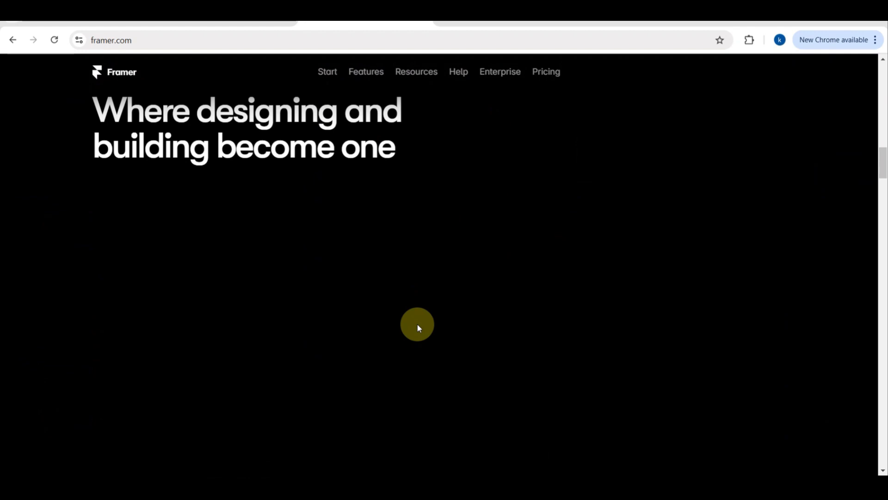
scroll(417, 323, "up", 20)
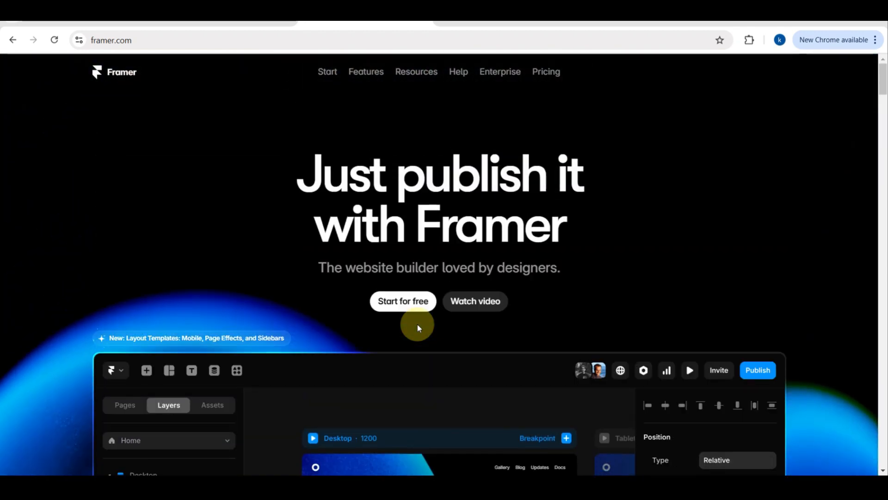
Start Framer for free and create a new blank project in the workspace.
left_click(398, 301)
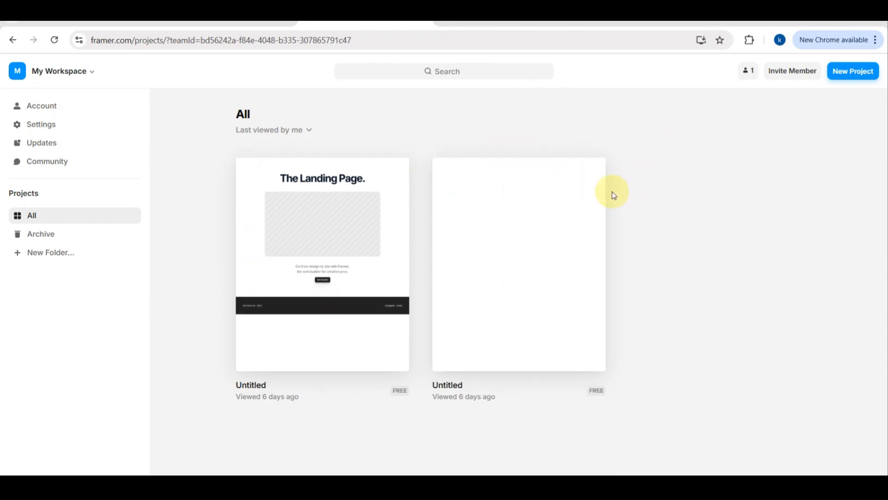
left_click(844, 73)
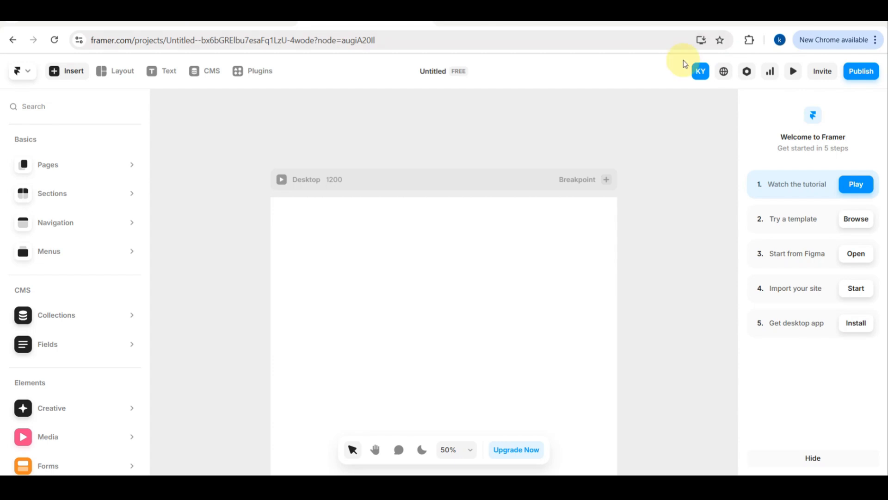
left_click(431, 263)
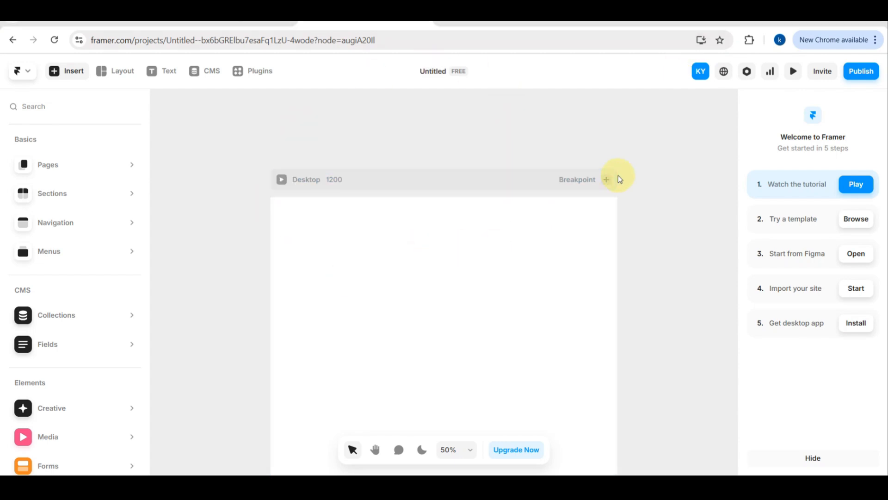
Examine the insertable Basics, CMS and Elements categories, the getting-started list and the blank Desktop canvas.
mouse_move(112, 173)
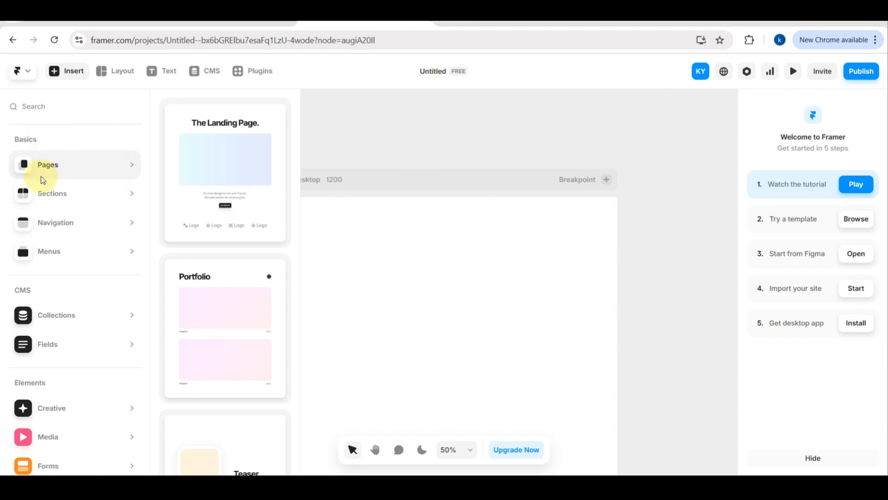
mouse_move(43, 256)
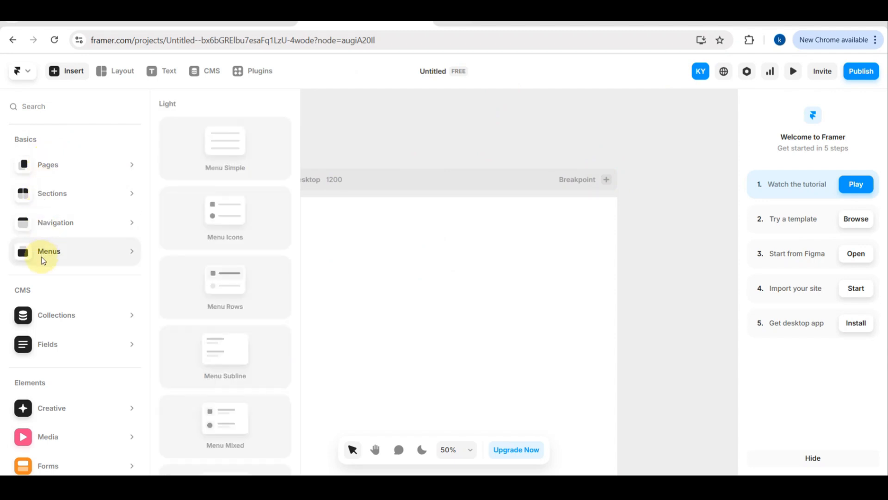
scroll(40, 389, "down", 3)
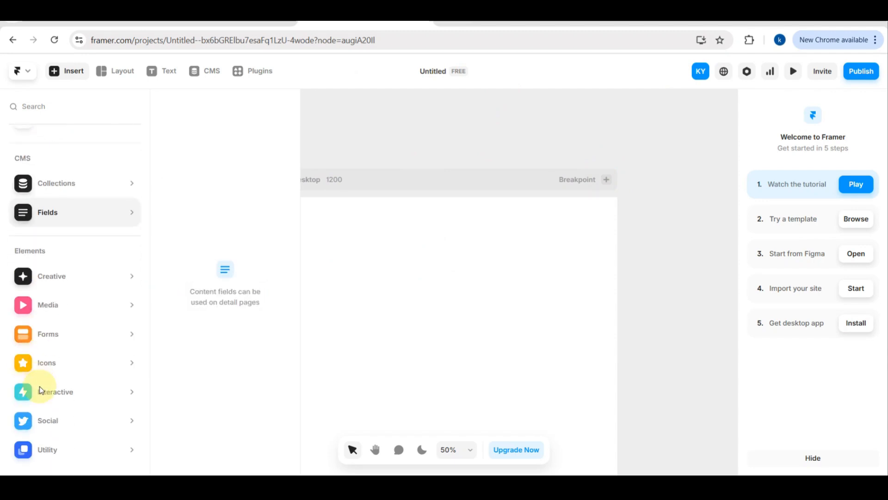
mouse_move(44, 363)
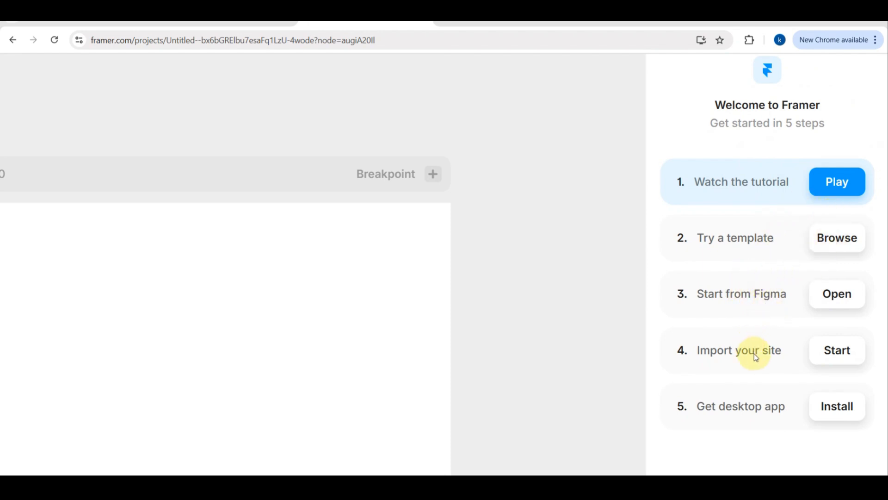
scroll(537, 284, "down", 2)
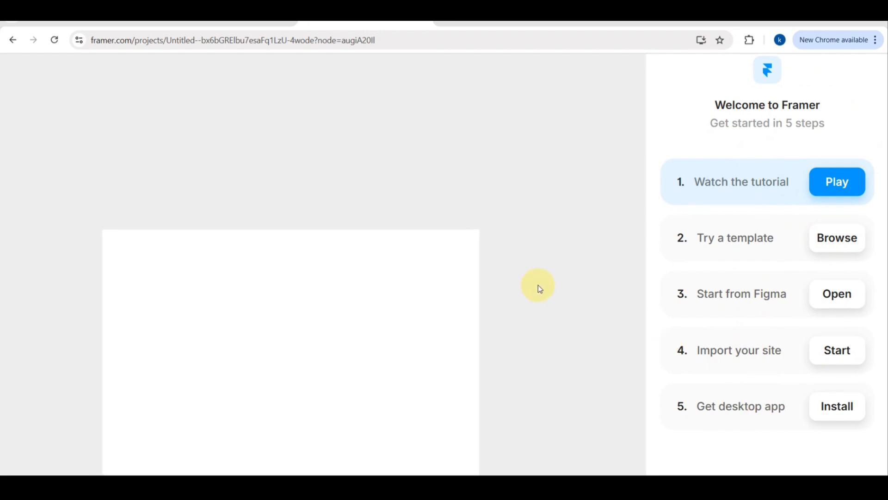
scroll(537, 285, "down", 3)
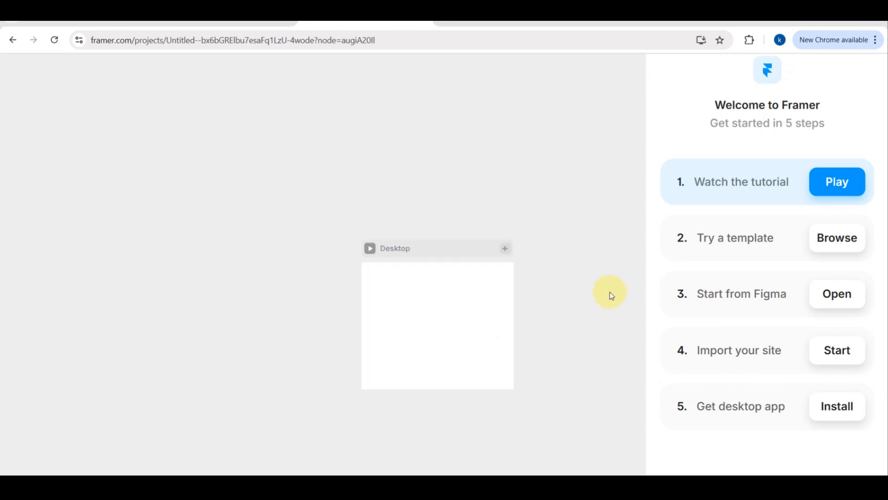
scroll(612, 288, "up", 2)
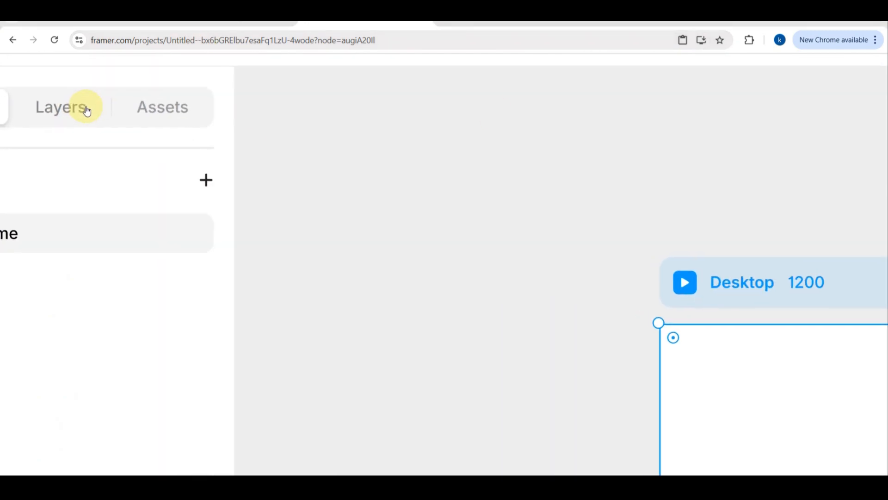
Check the project's layers, and add a new page named header.
left_click(87, 110)
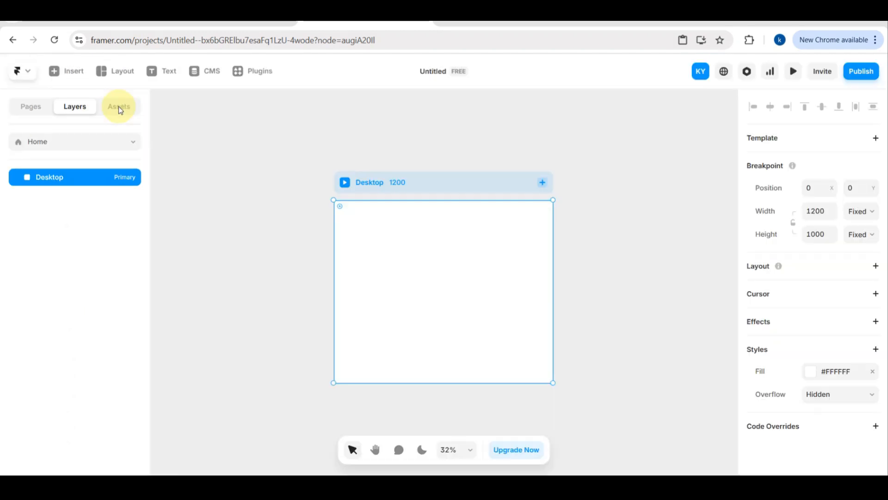
left_click(20, 110)
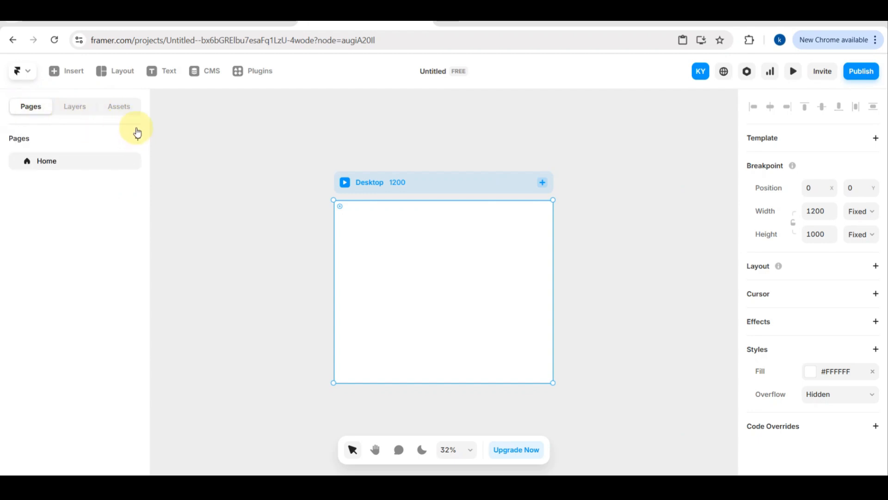
left_click(135, 138)
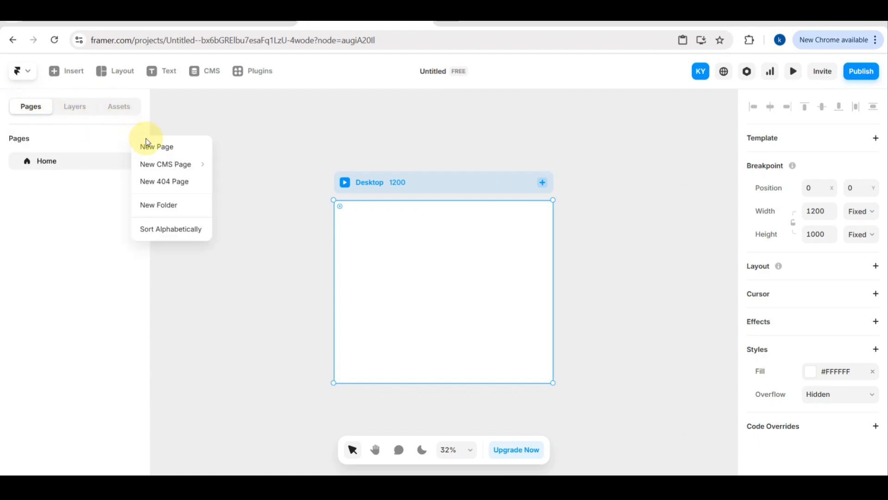
left_click(160, 147)
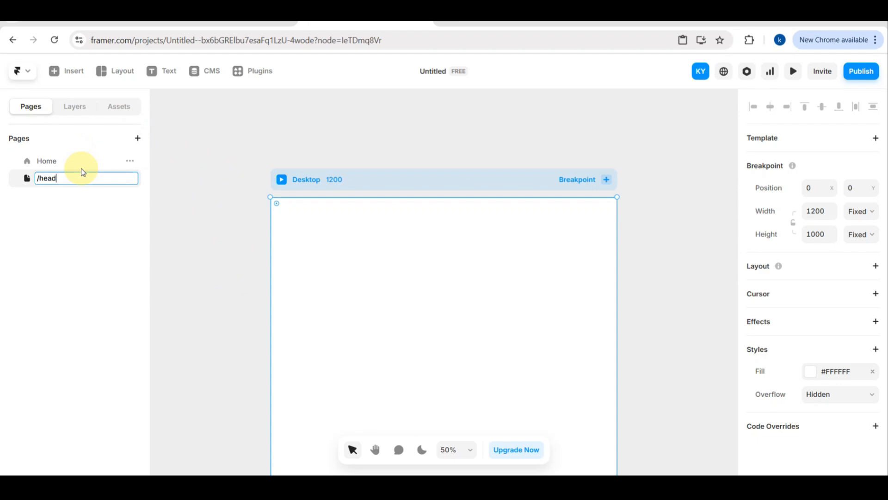
type("header")
key("Return")
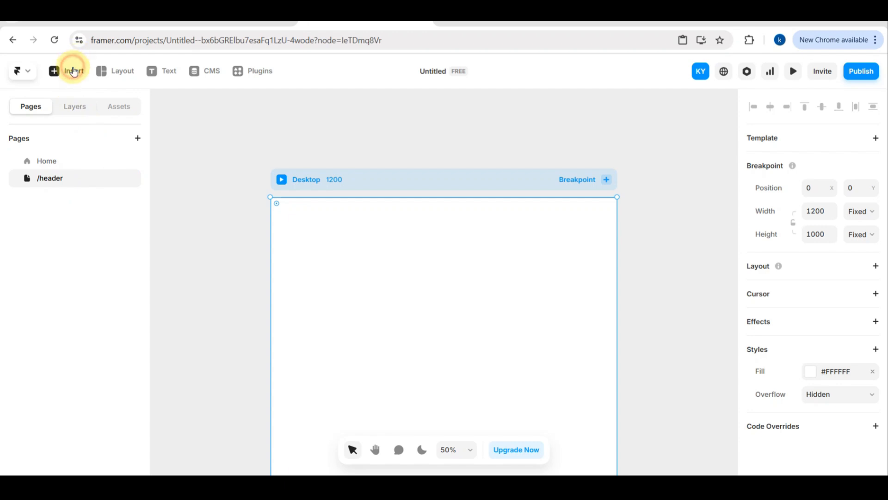
Clear the old element search and insert the plain white "Ship sites with style." section into the header page.
left_click(74, 72)
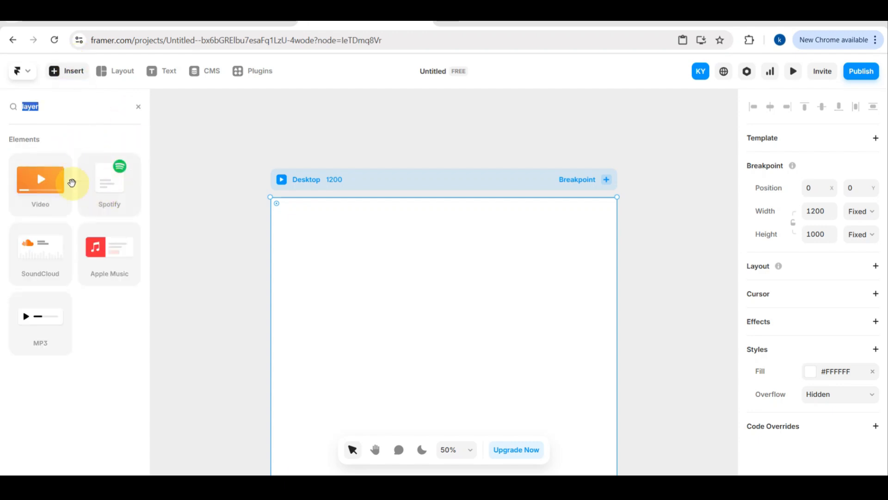
left_click(138, 110)
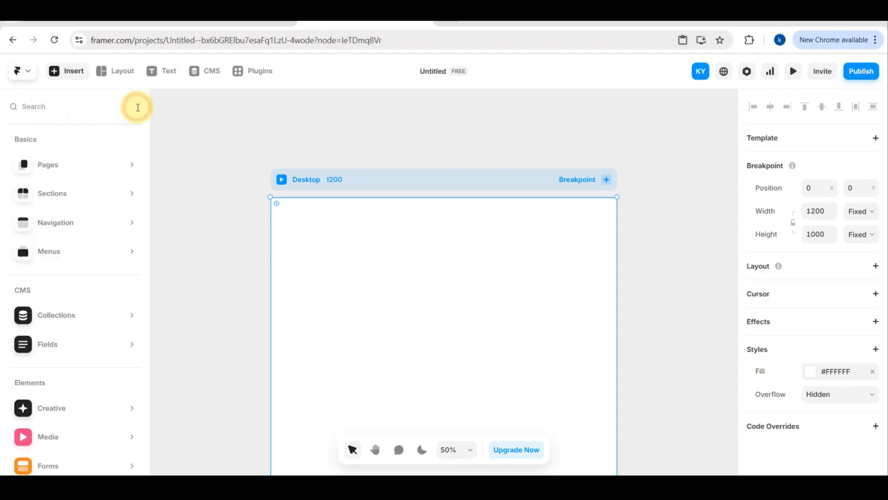
mouse_move(85, 175)
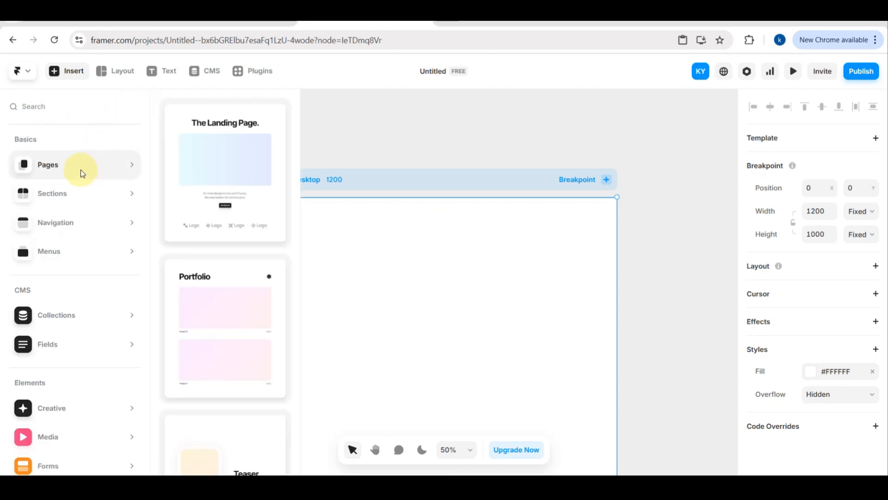
mouse_move(204, 168)
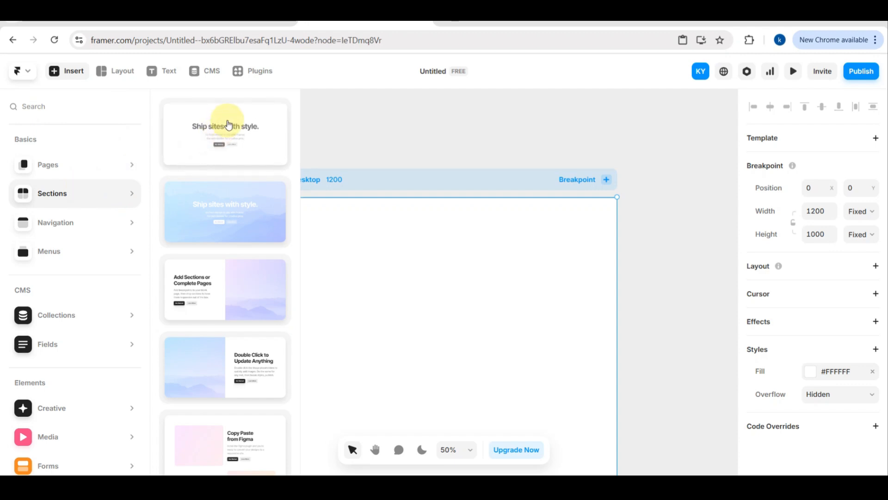
scroll(205, 283, "down", 1)
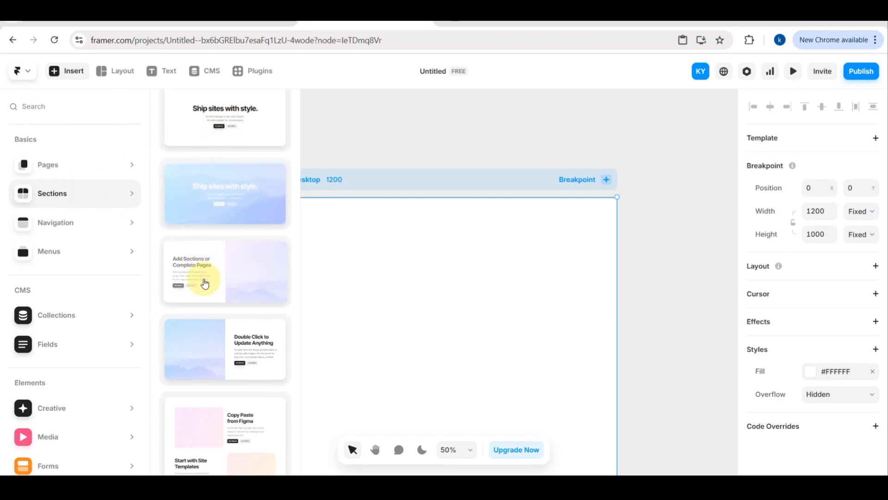
scroll(205, 283, "down", 5)
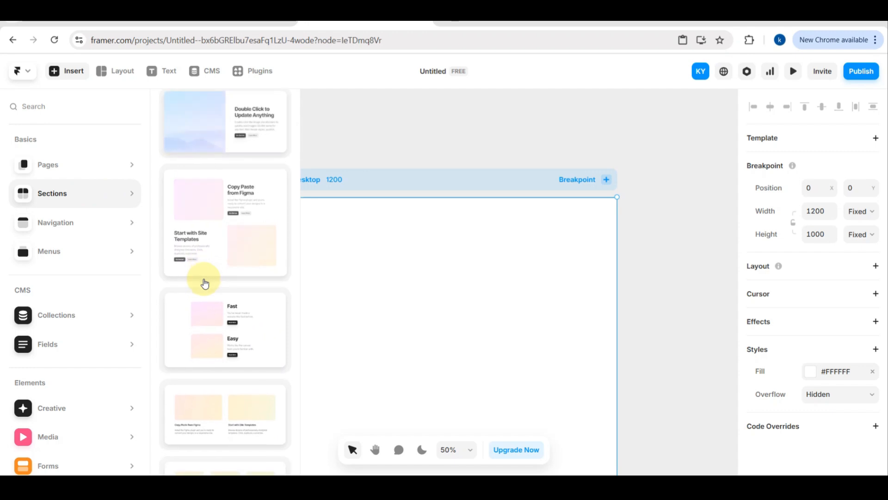
scroll(205, 283, "up", 5)
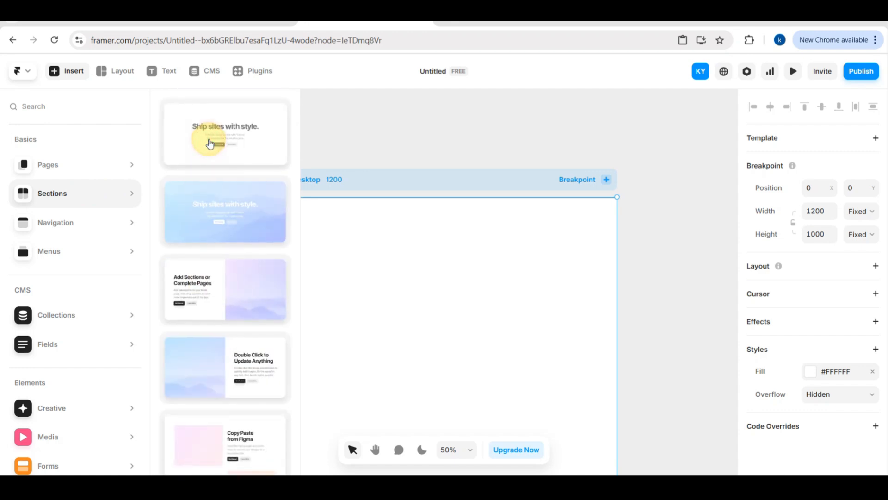
left_click(209, 144)
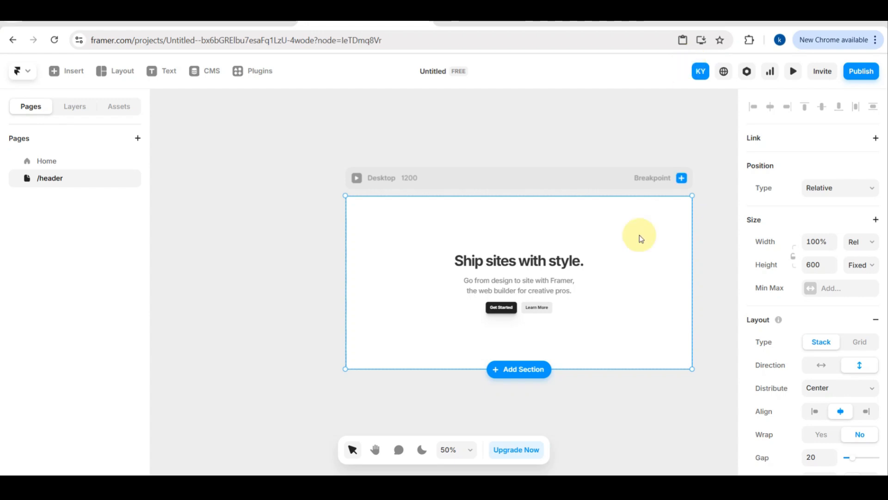
Insert the dark Framer navigation bar with the Discover, Gallery and Templates link row into the header page.
scroll(605, 250, "down", 3)
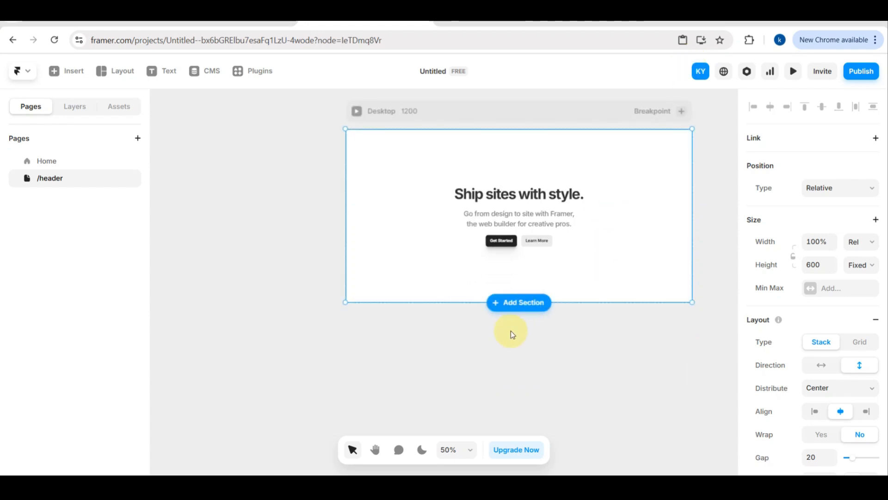
left_click(517, 307)
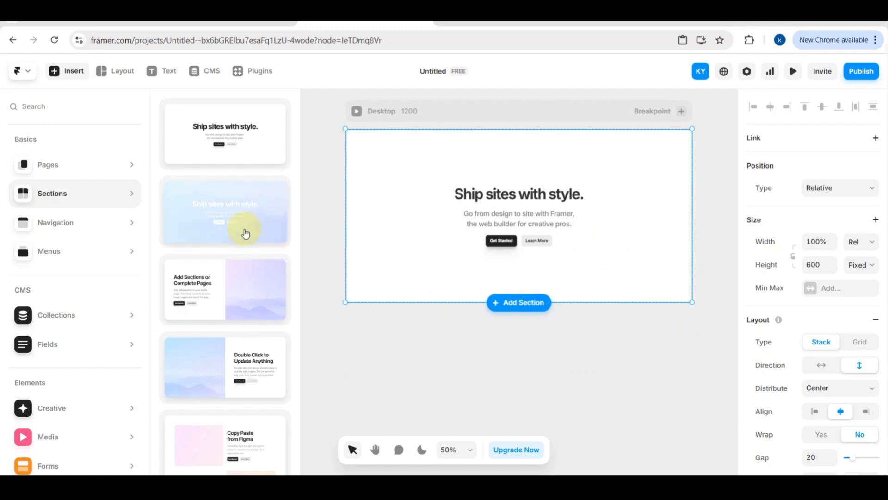
scroll(233, 283, "down", 2)
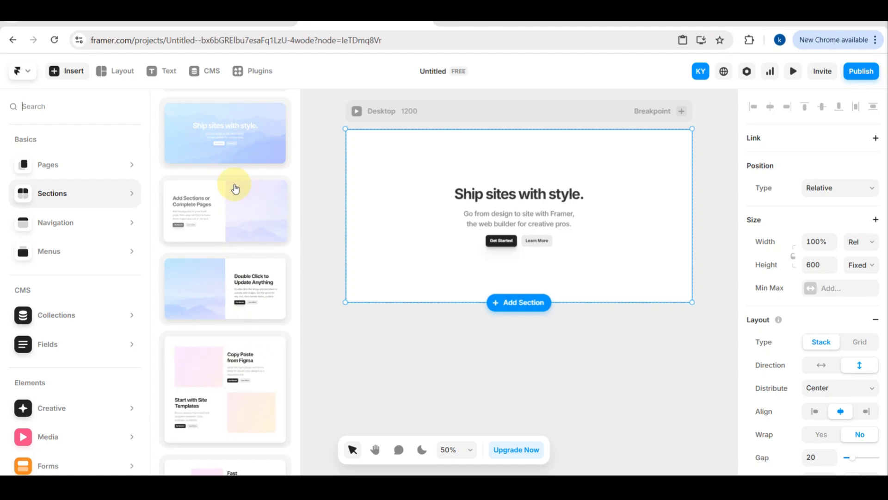
scroll(235, 189, "up", 1)
left_click(70, 225)
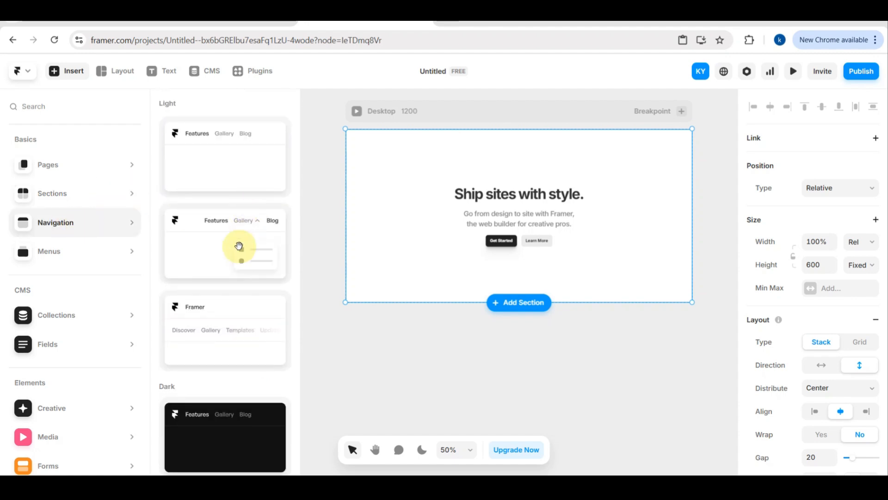
scroll(218, 322, "down", 2)
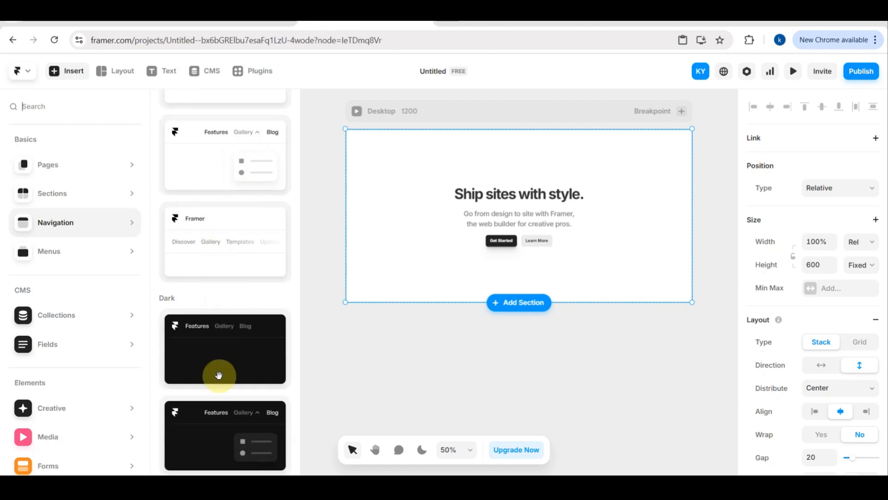
scroll(213, 423, "down", 2)
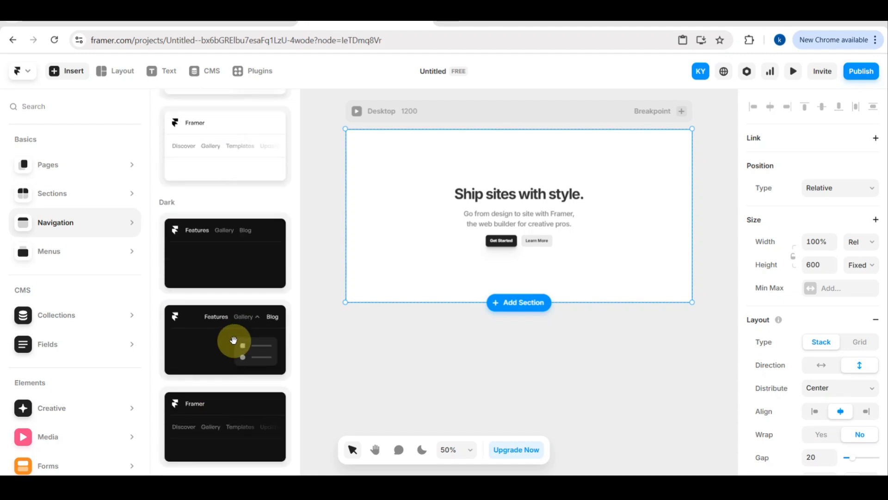
left_click(211, 413)
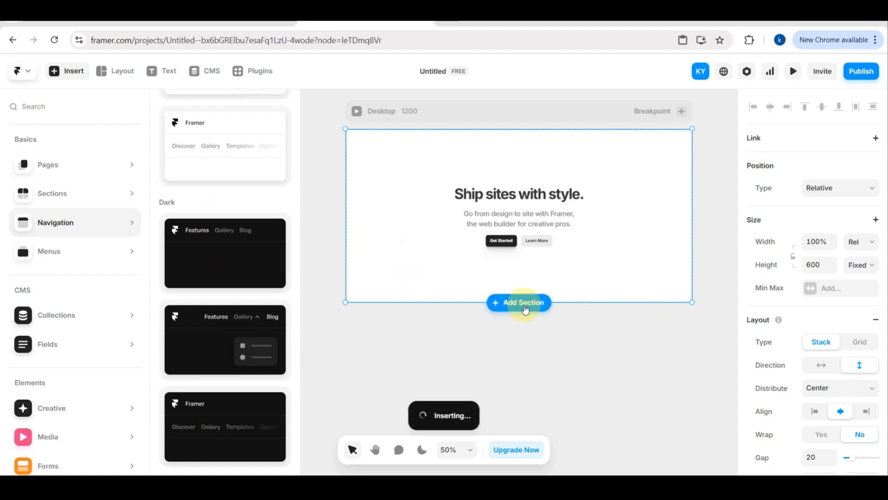
Move the dark navigation bar above the "Ship sites with style." section on the header page.
scroll(526, 207, "up", 4)
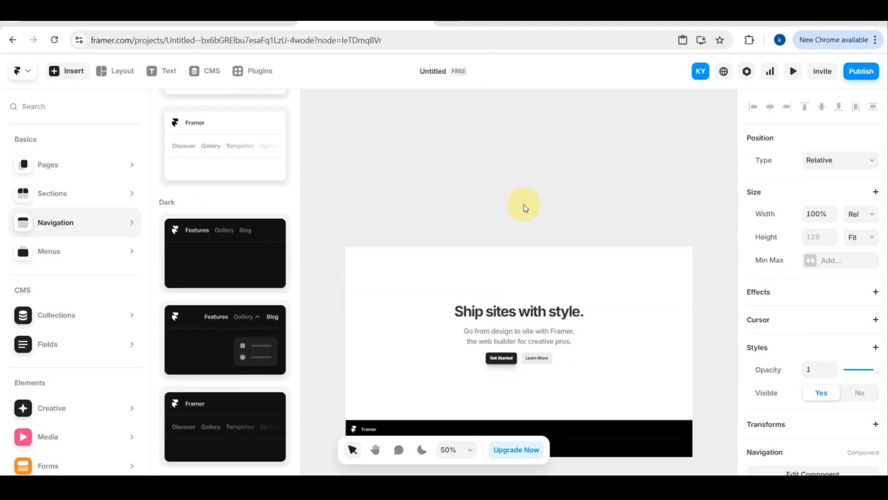
scroll(526, 206, "down", 3)
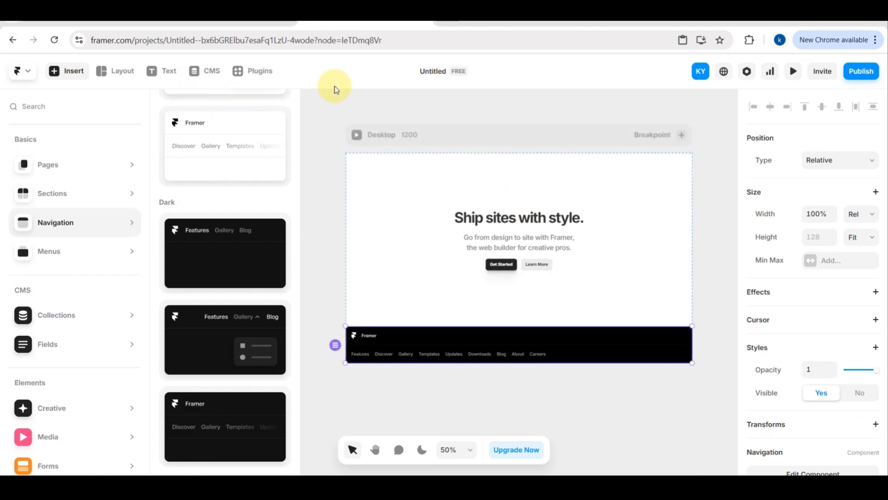
scroll(574, 199, "up", 3)
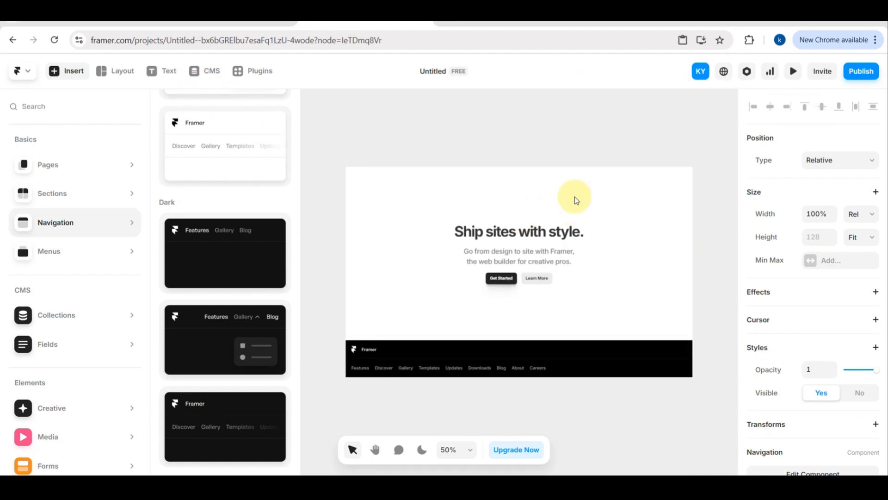
scroll(470, 249, "up", 2)
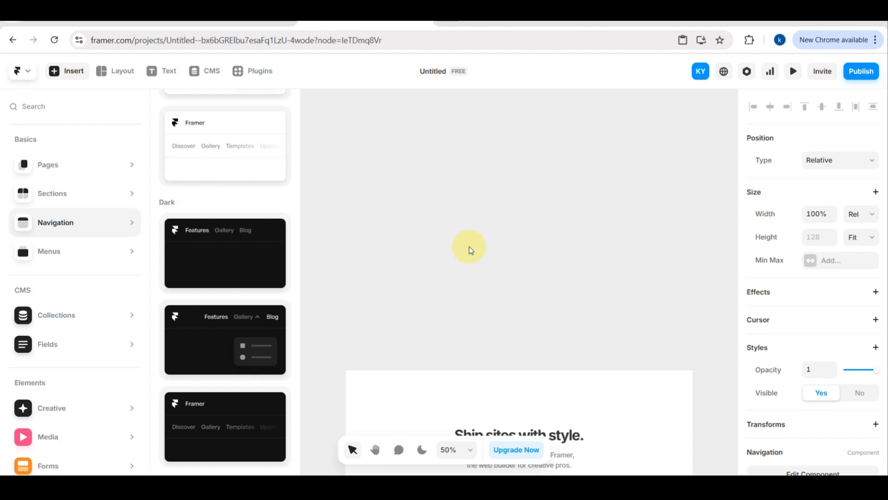
scroll(470, 249, "down", 3)
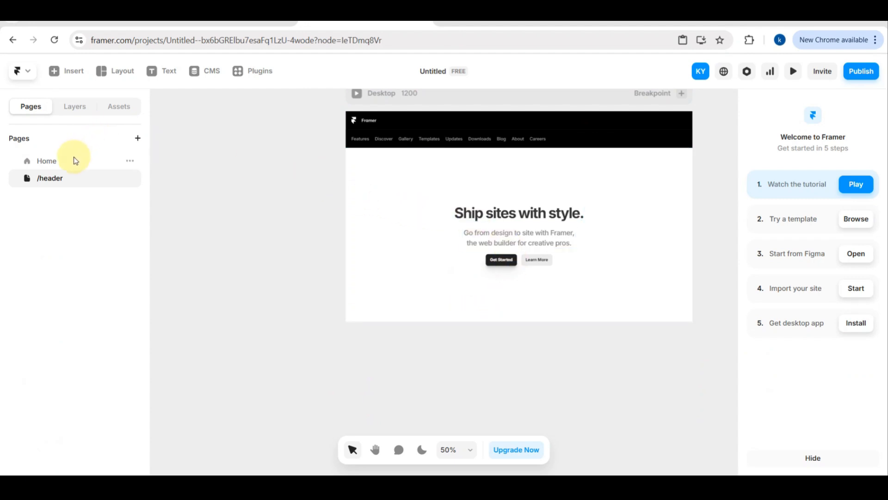
Add a new page with the default name /page and reopen the header page.
left_click(137, 138)
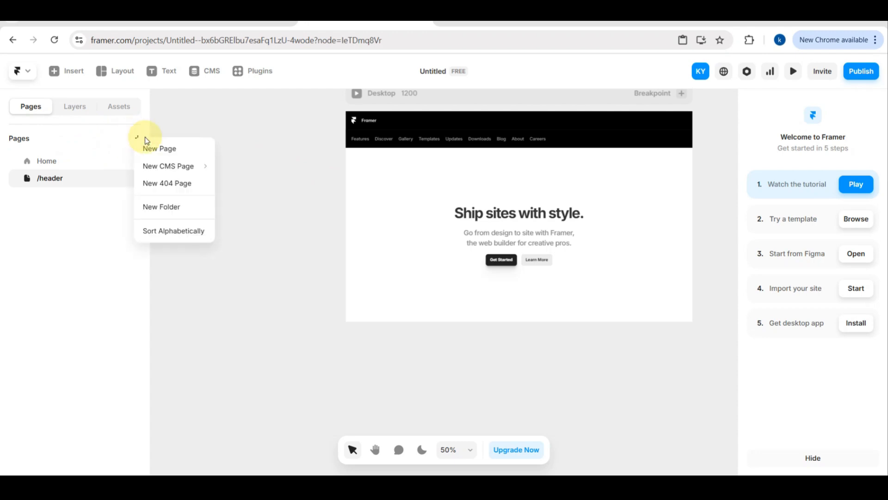
left_click(169, 148)
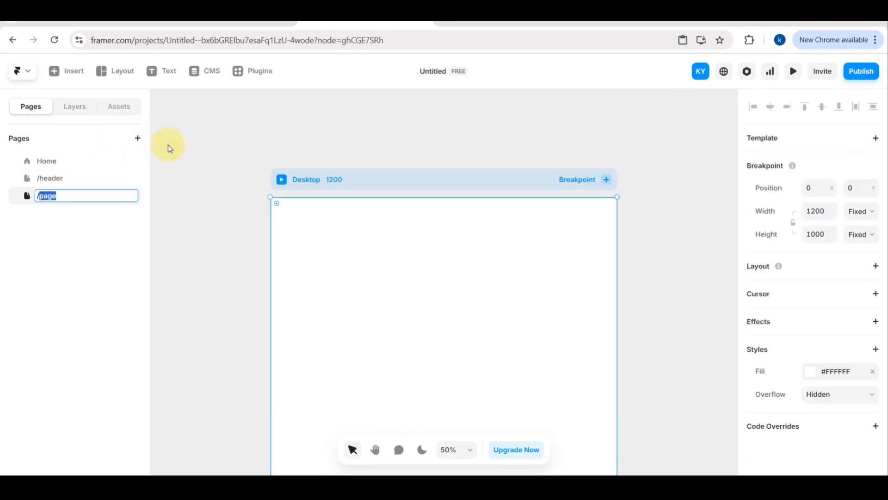
scroll(382, 241, "down", 5)
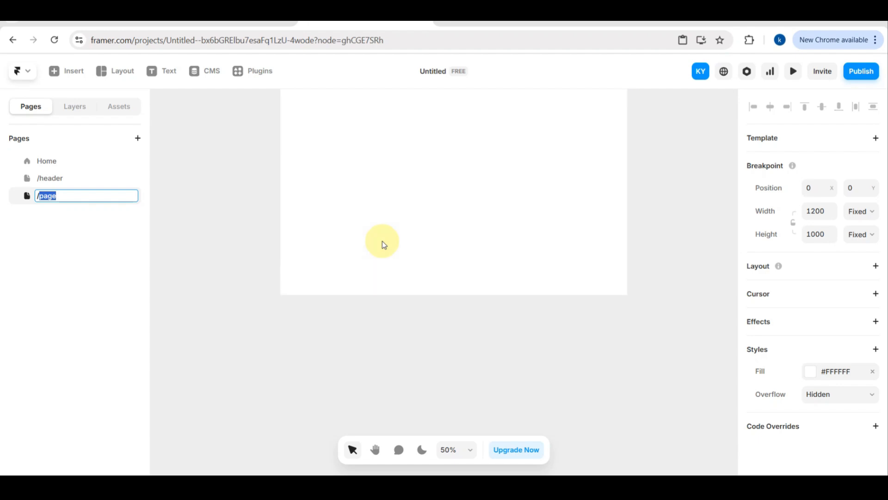
left_click(93, 177)
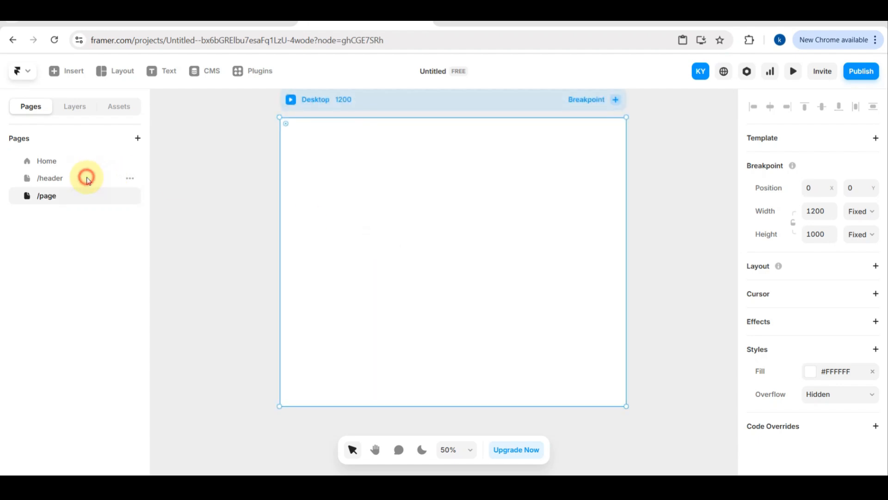
Add the "Double Click to Update Anything" and "Sign up today." sections below the "Ship sites with style." section.
left_click(382, 248)
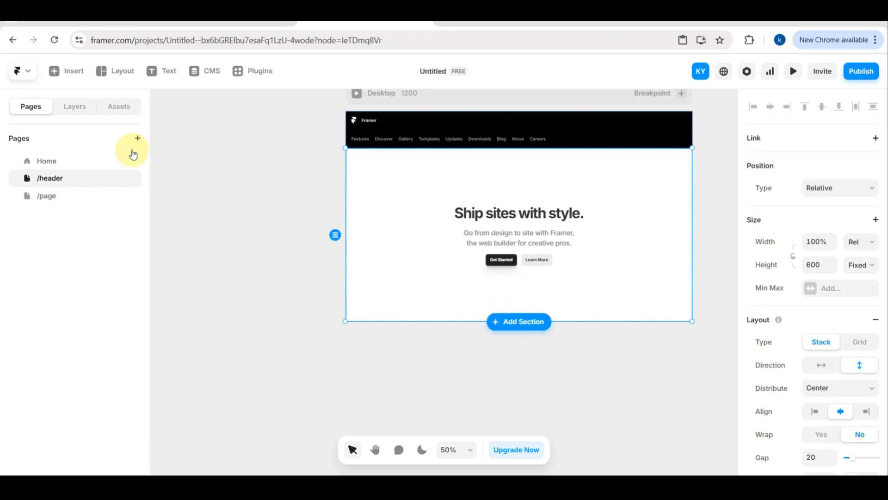
key("alt+Tab")
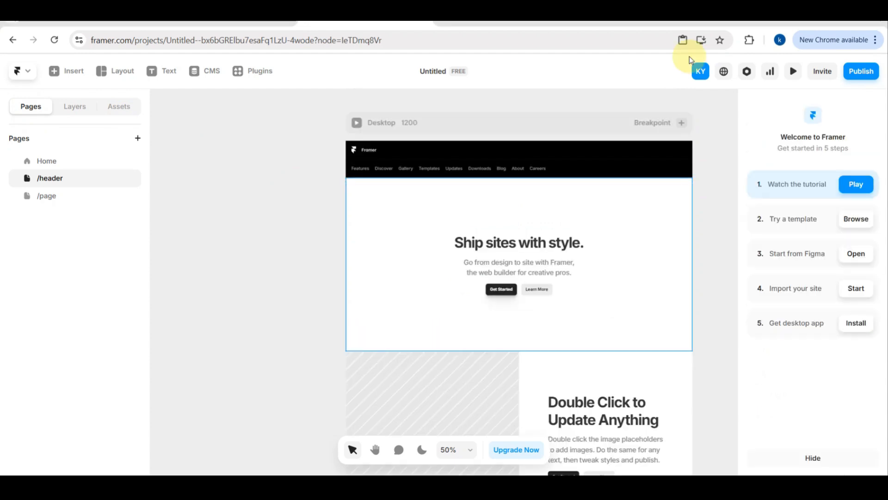
Add a frame to the "Ship sites with style." section.
left_click(543, 207)
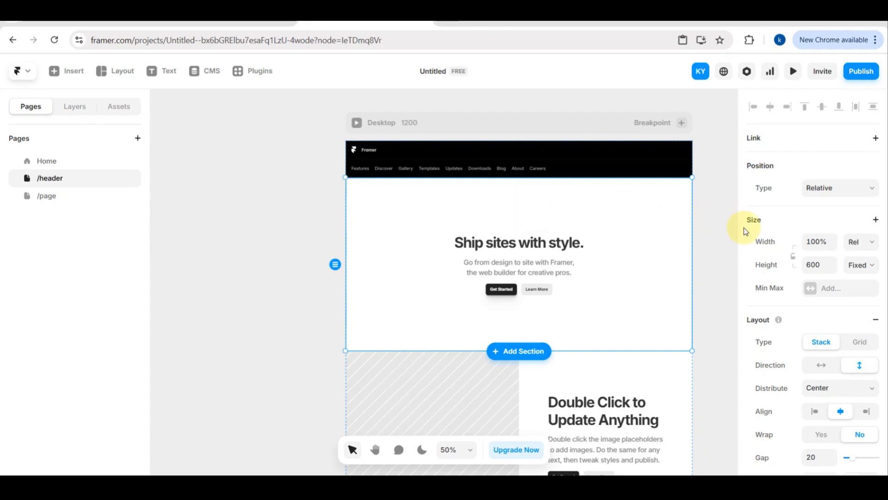
scroll(793, 239, "down", 5)
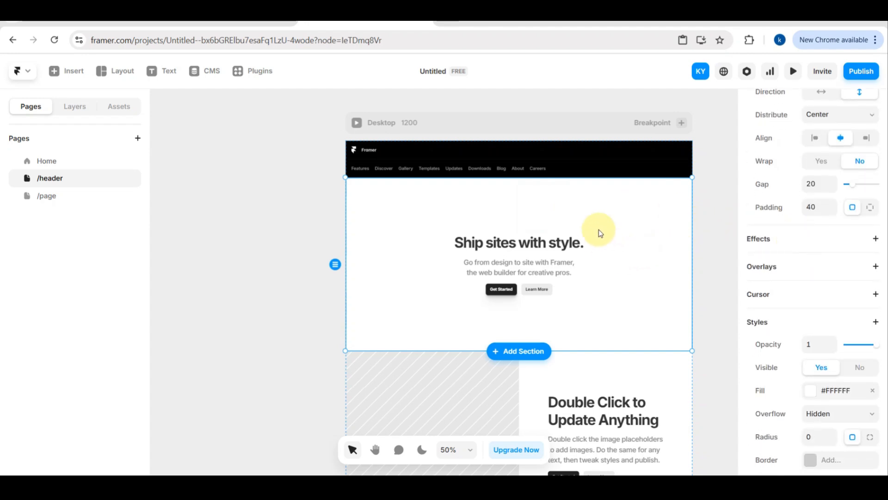
right_click(595, 216)
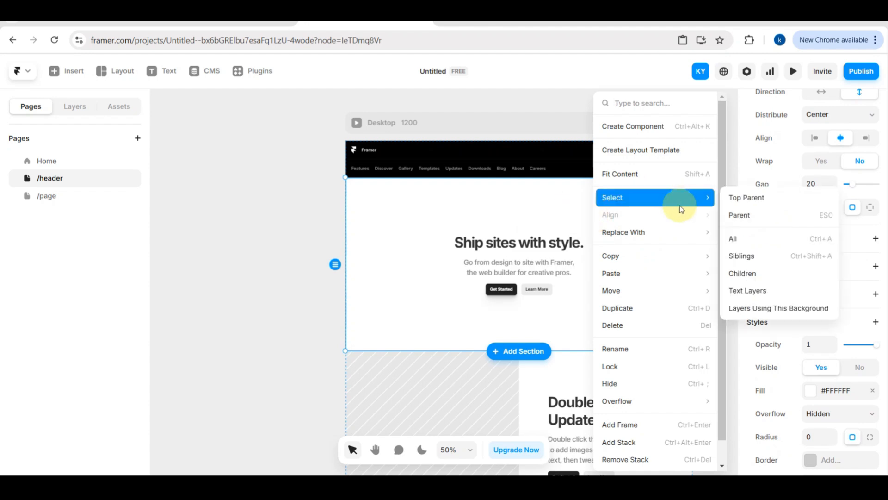
scroll(680, 210, "down", 1)
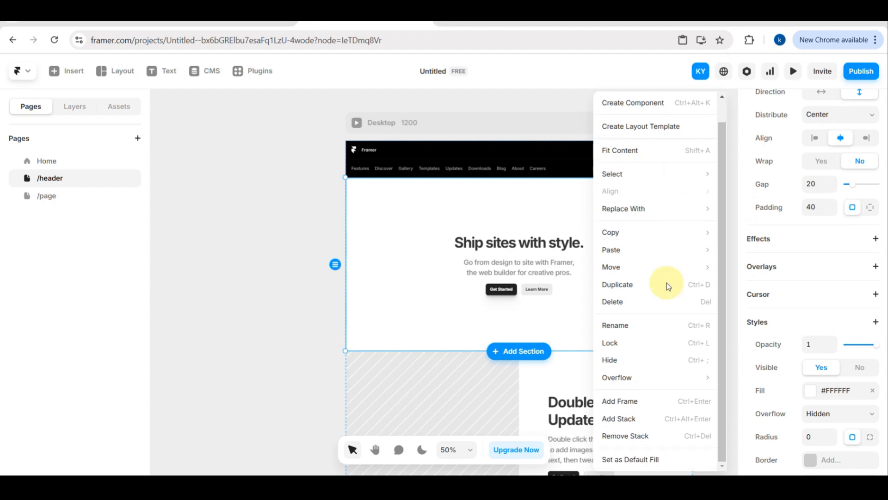
left_click(648, 401)
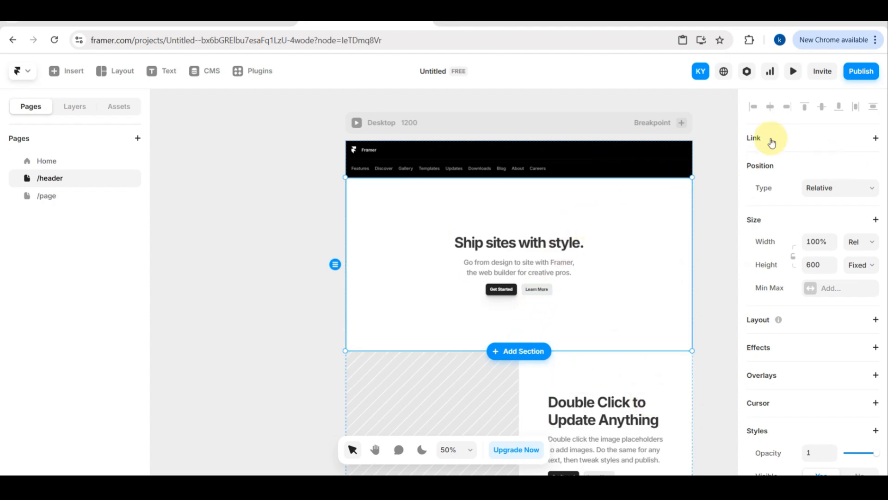
Add another frame within the "Ship sites with style." section and try aligning it to the top and right.
right_click(640, 243)
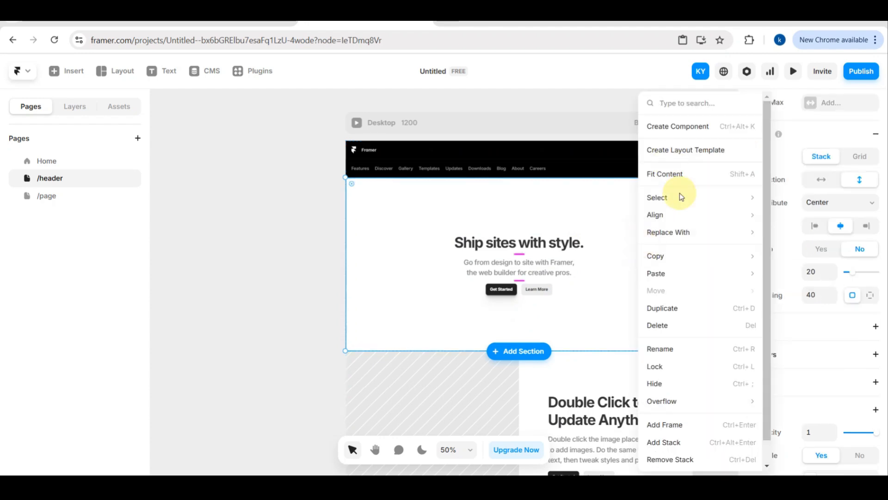
left_click(666, 424)
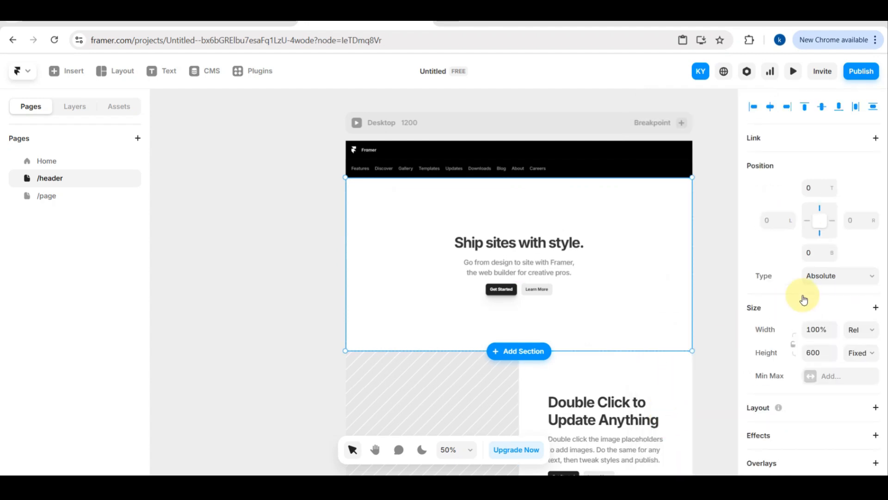
scroll(805, 299, "down", 5)
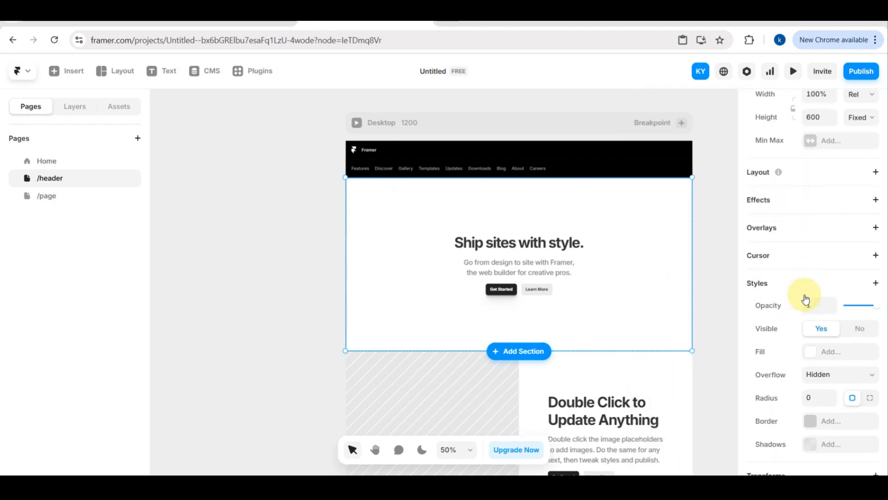
scroll(806, 299, "down", 3)
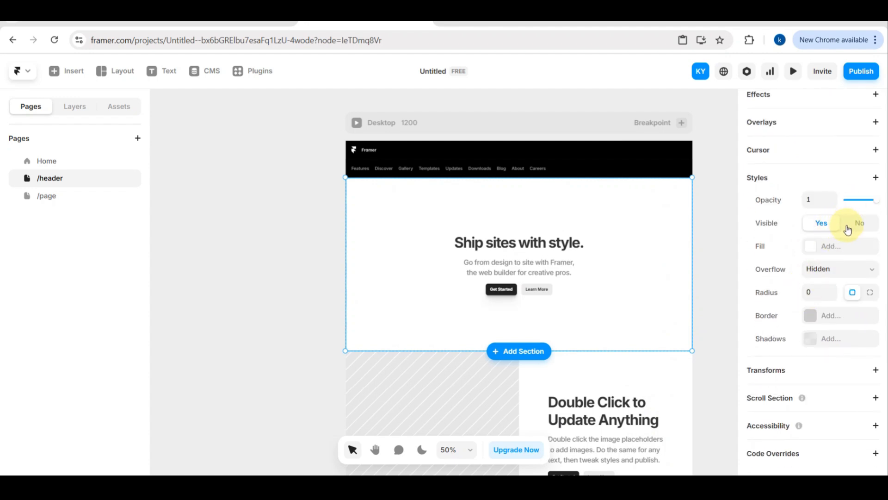
scroll(848, 229, "up", 7)
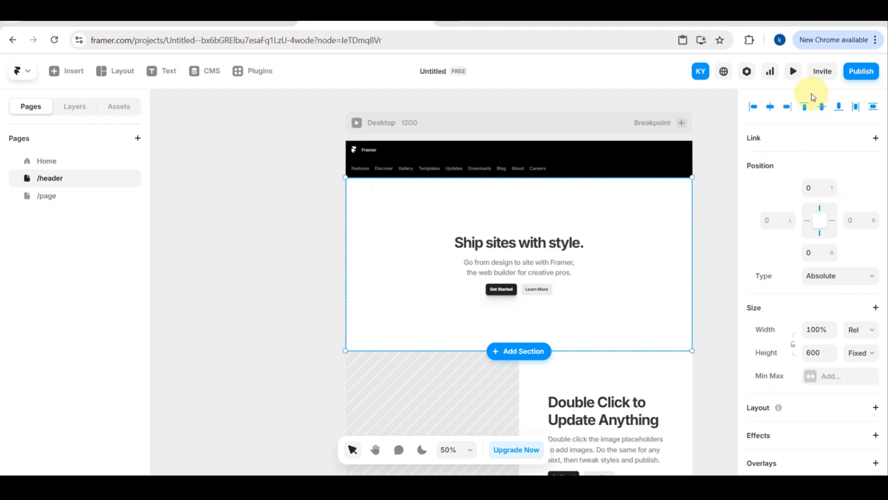
left_click(805, 108)
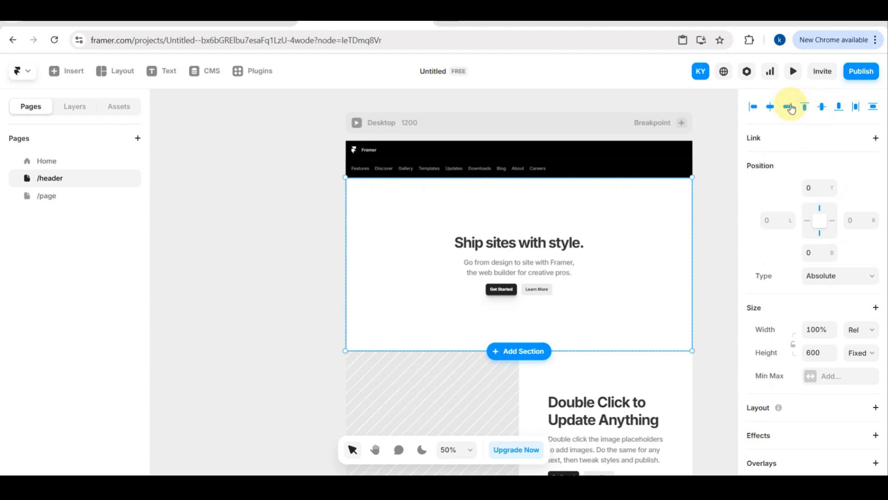
left_click(784, 108)
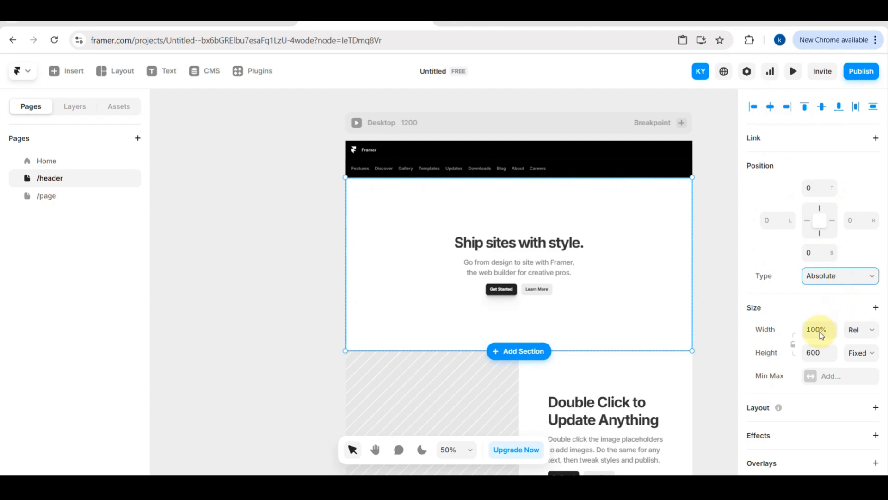
left_click(736, 277)
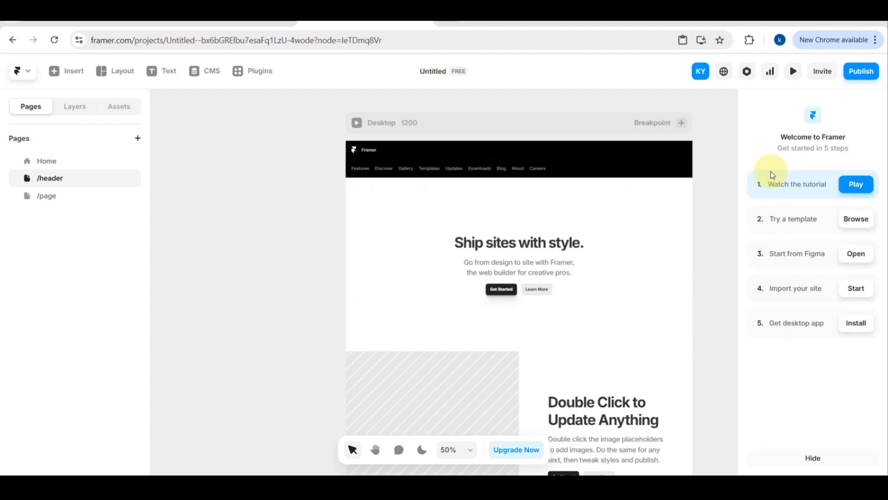
Add a frame to the text half of the "Double Click to Update Anything" section and give it a Stack layout.
left_click(580, 230)
scroll(572, 256, "down", 4)
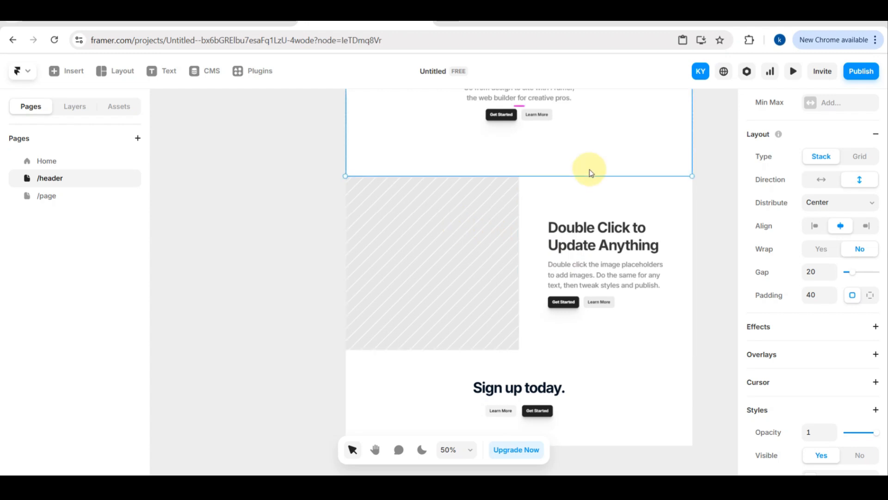
left_click(561, 197)
right_click(561, 196)
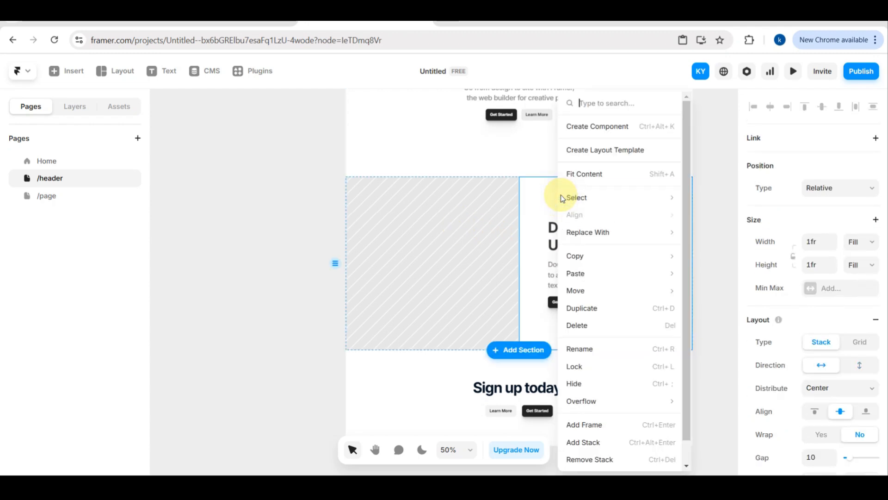
left_click(612, 423)
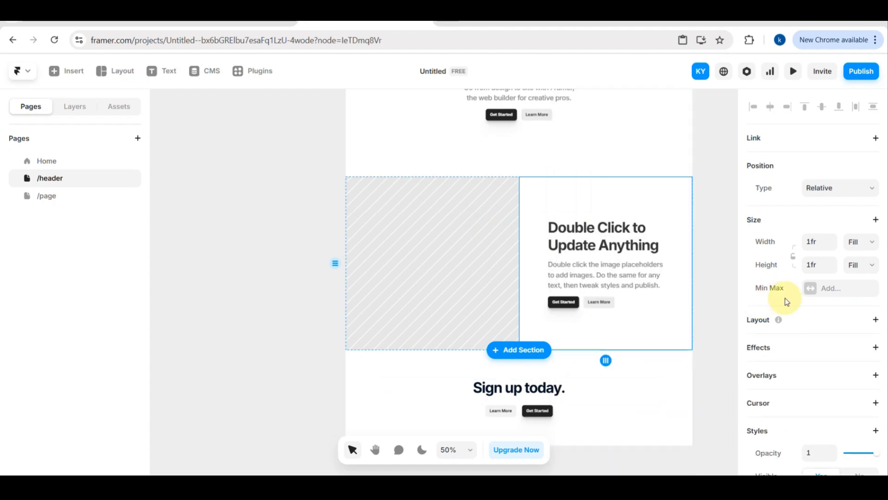
left_click(876, 320)
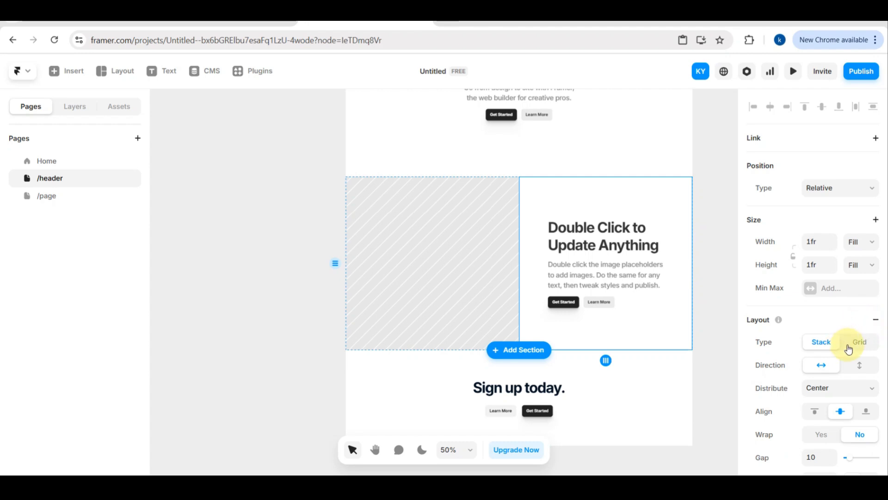
Try the Grid layout on the text half of the "Double Click to Update Anything" section and return it to Stack.
left_click(850, 345)
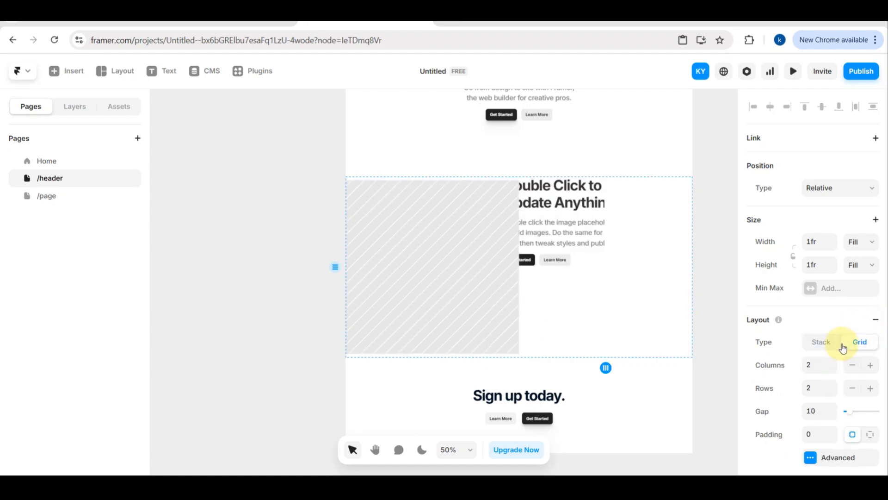
left_click(829, 345)
scroll(829, 345, "down", 6)
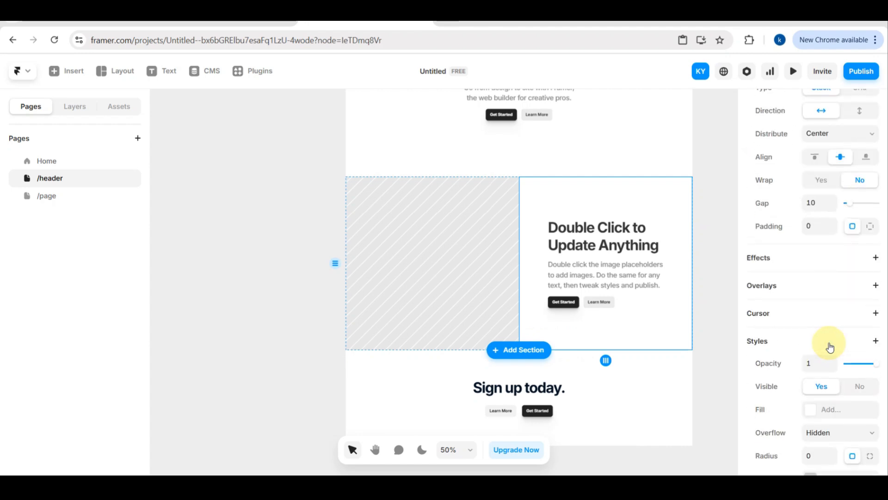
Add a frame to the "Ship sites with style." section and review its size and style settings.
left_click(668, 371)
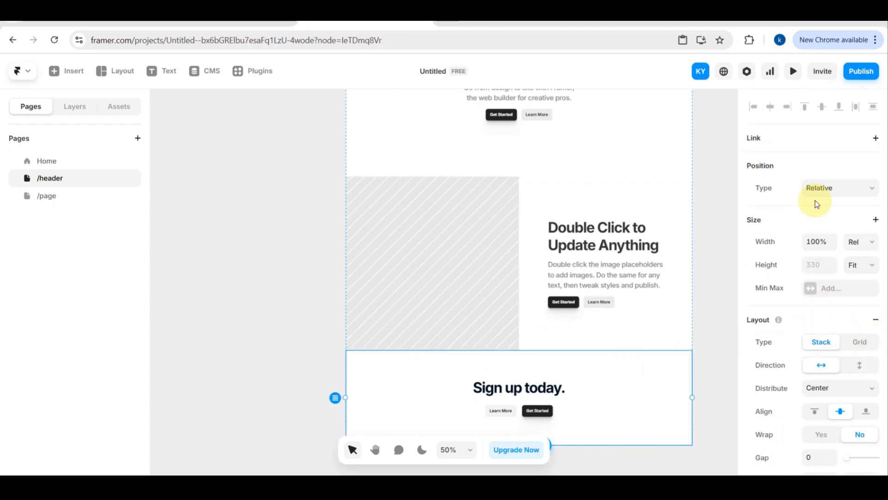
scroll(614, 176, "up", 5)
scroll(614, 177, "up", 1)
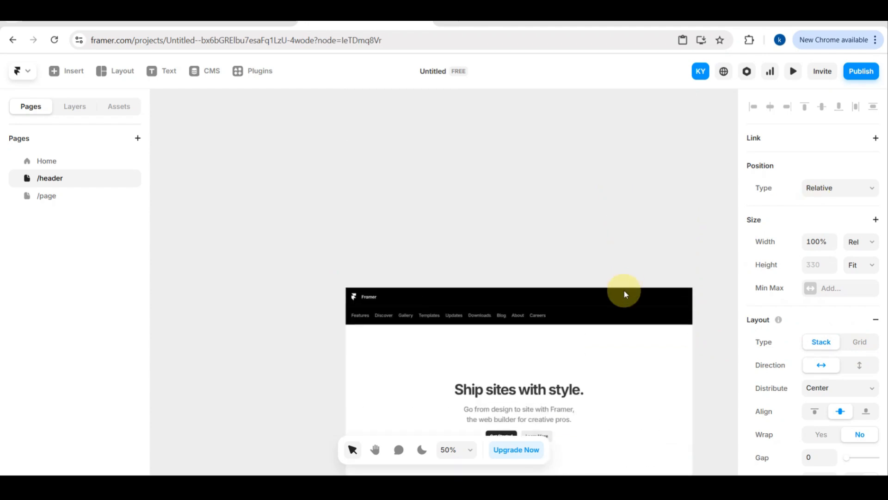
left_click(618, 353)
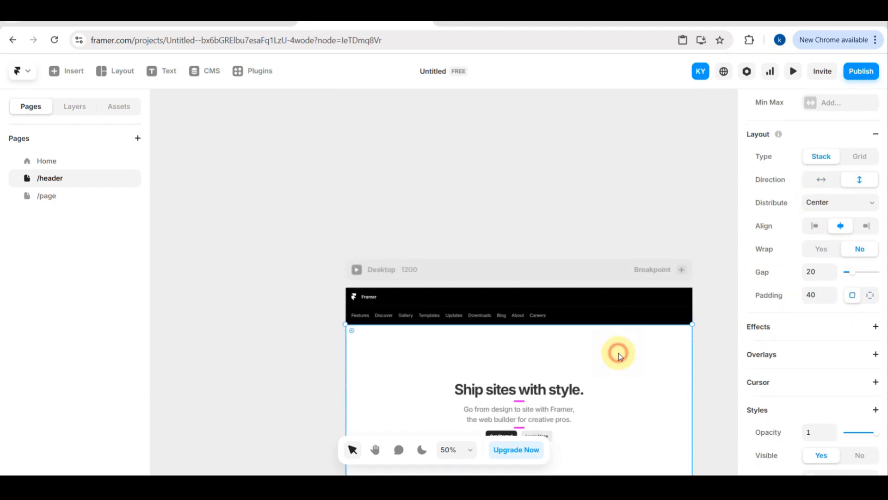
right_click(664, 351)
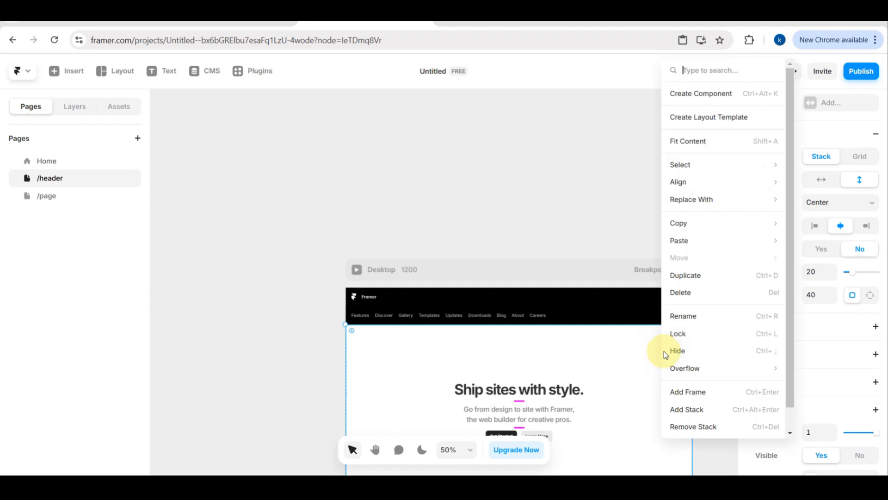
left_click(697, 390)
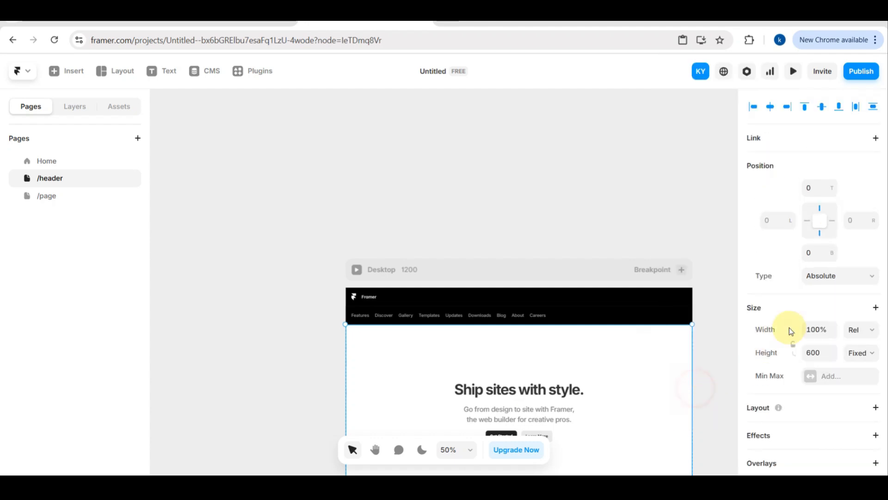
scroll(789, 327, "down", 4)
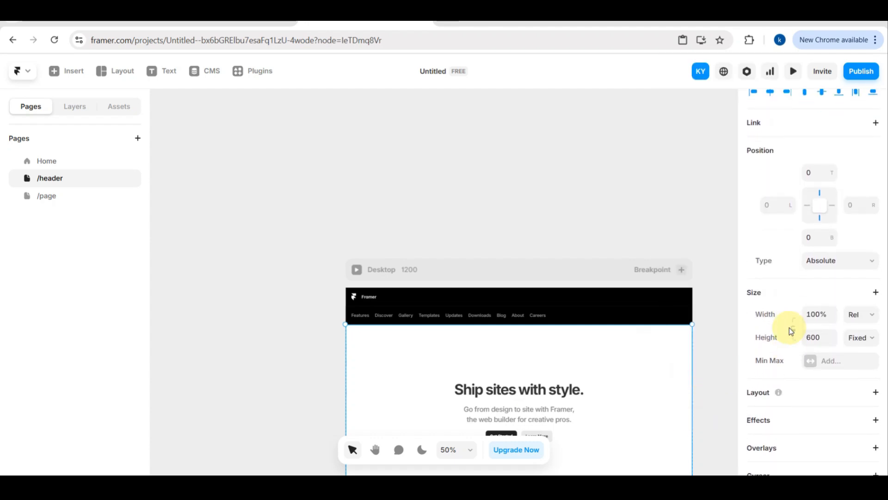
scroll(790, 331, "down", 2)
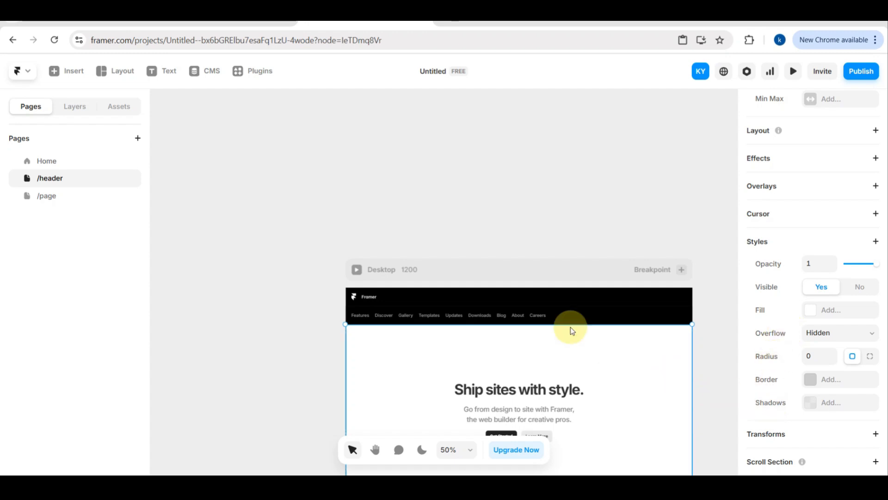
Add the sample blog to the project's CMS.
scroll(564, 322, "down", 4)
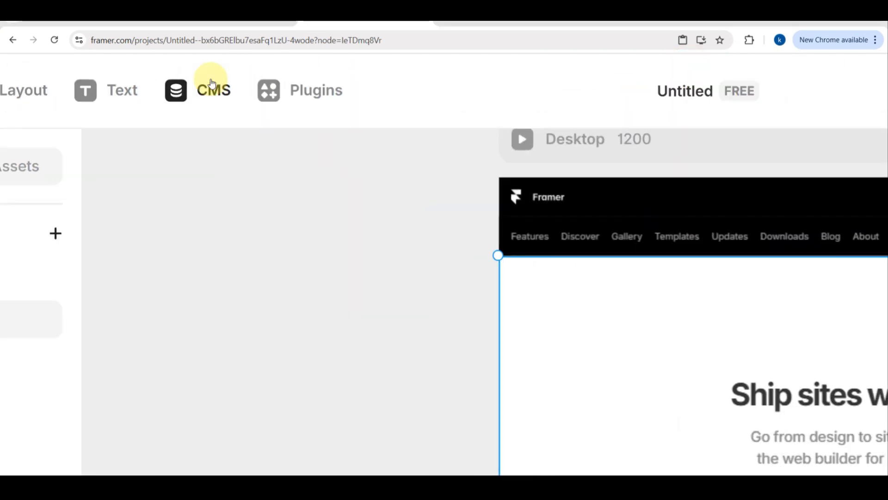
left_click(202, 97)
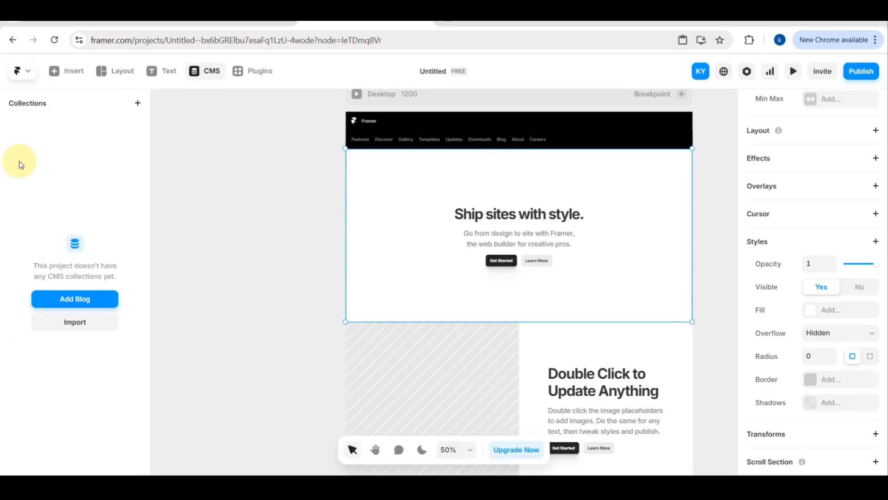
left_click(79, 298)
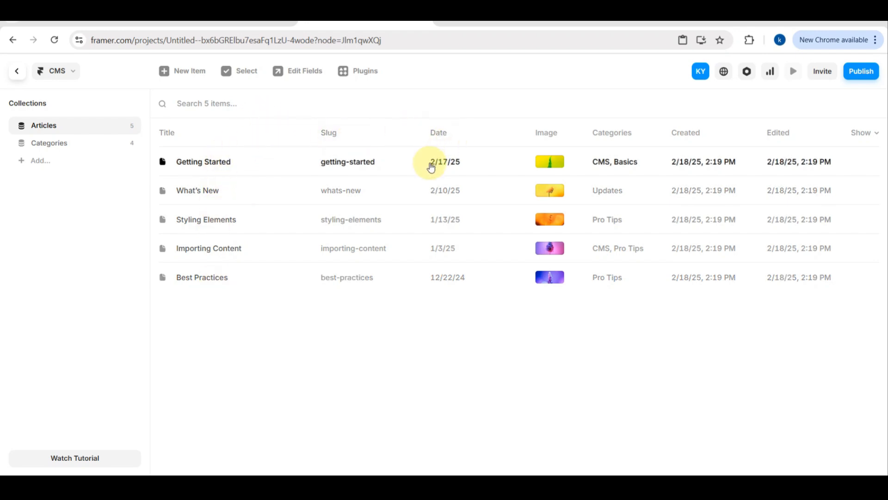
Create a new CMS collection named Blog Post.
left_click(43, 160)
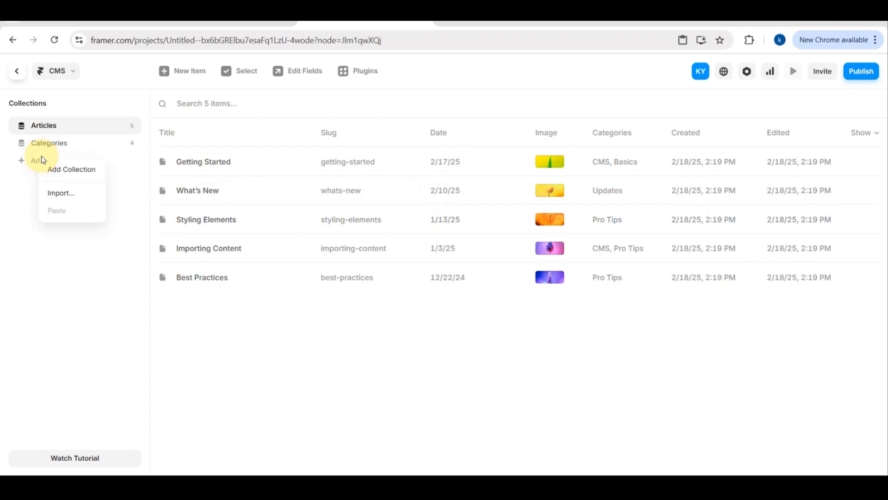
left_click(63, 166)
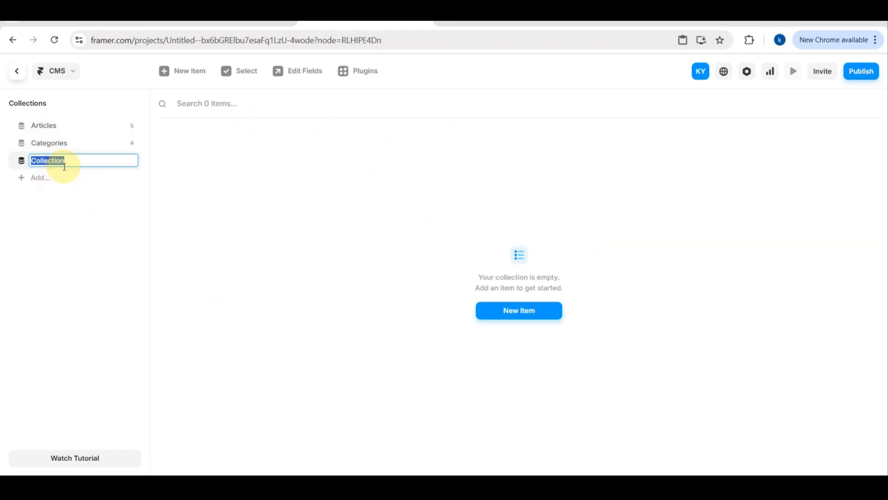
key("BackSpace")
type("Blog PO")
key("BackSpace")
key("Return")
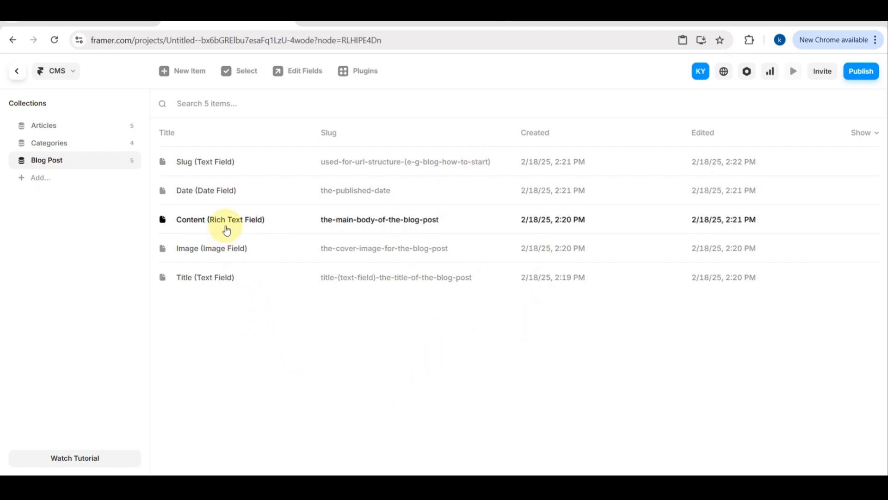
scroll(226, 226, "up", 2)
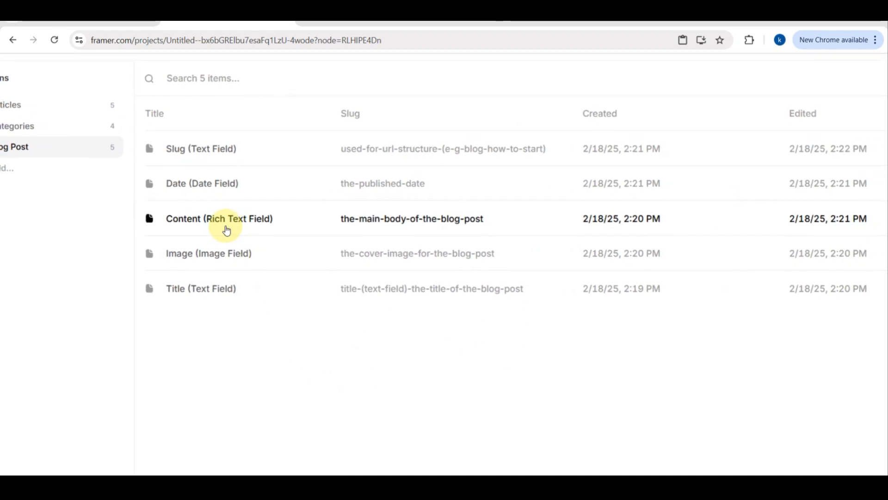
scroll(226, 227, "down", 1)
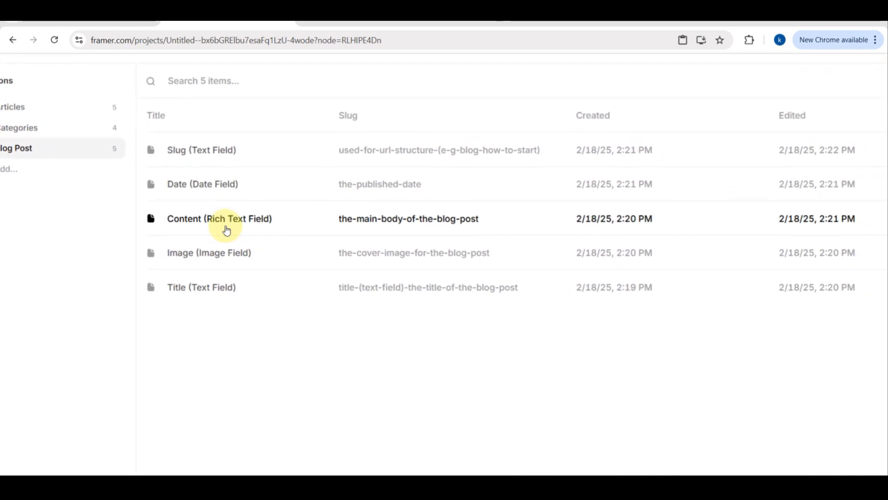
scroll(226, 231, "right", 3)
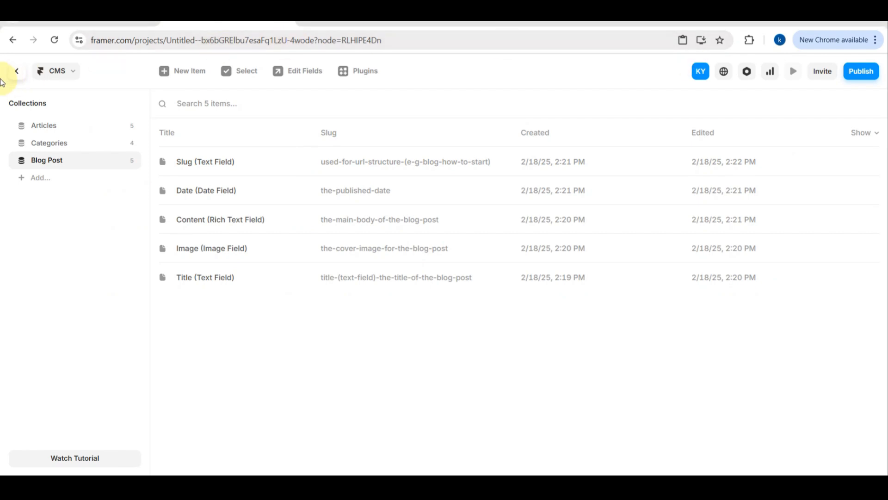
Return from the CMS to the /blog page and inspect its layers, expanding the Desktop layer.
left_click(17, 73)
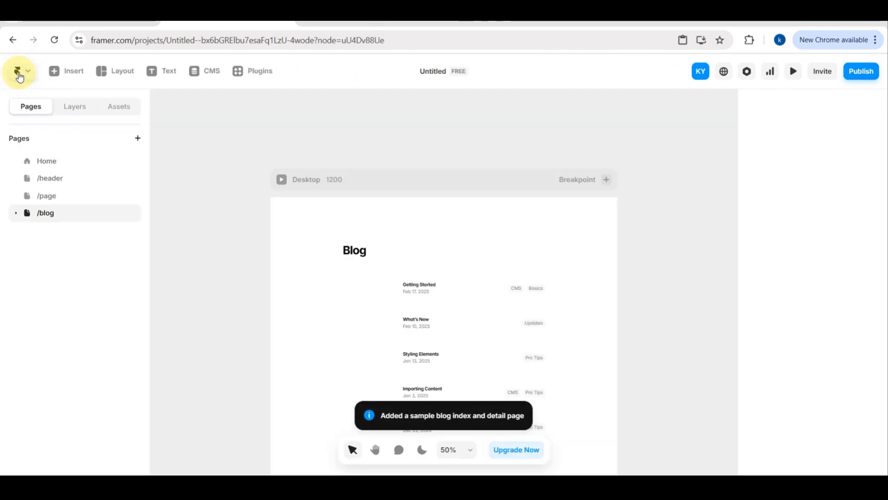
left_click(73, 109)
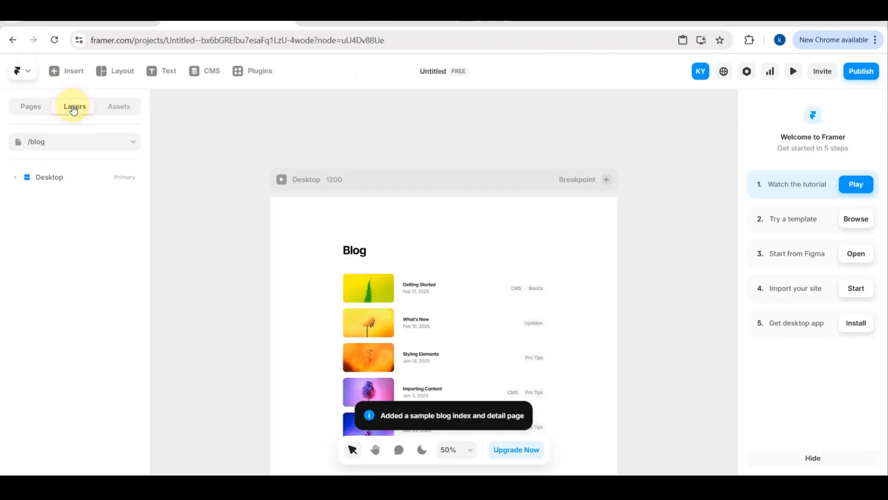
left_click(132, 141)
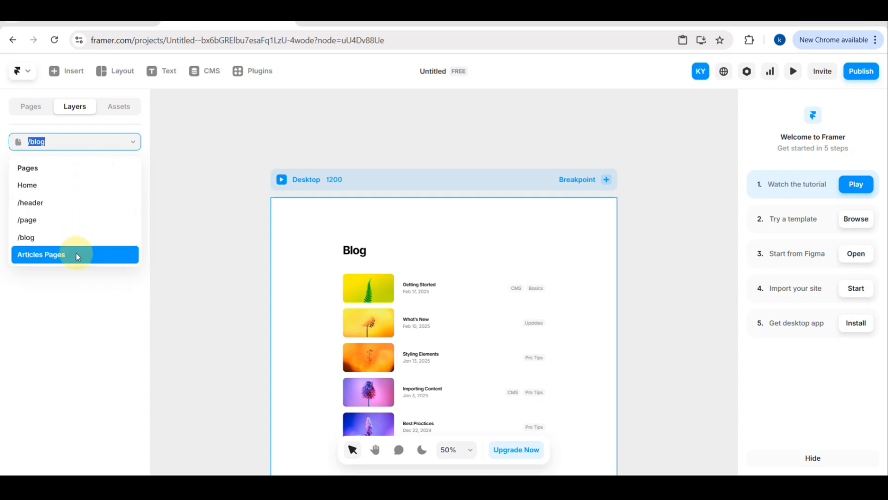
left_click(81, 312)
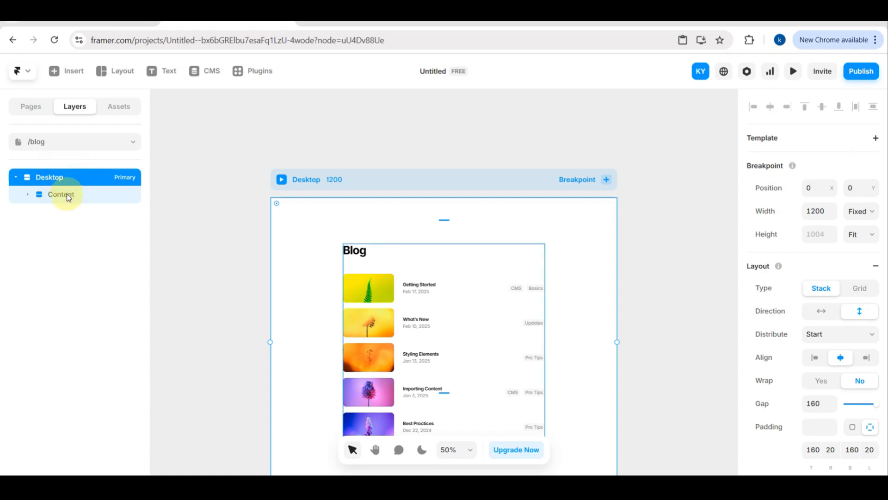
scroll(763, 220, "down", 3)
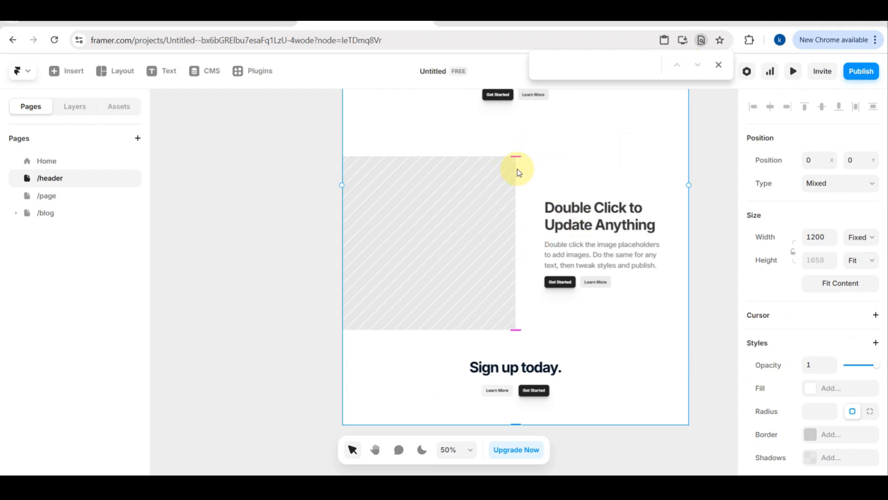
key("g")
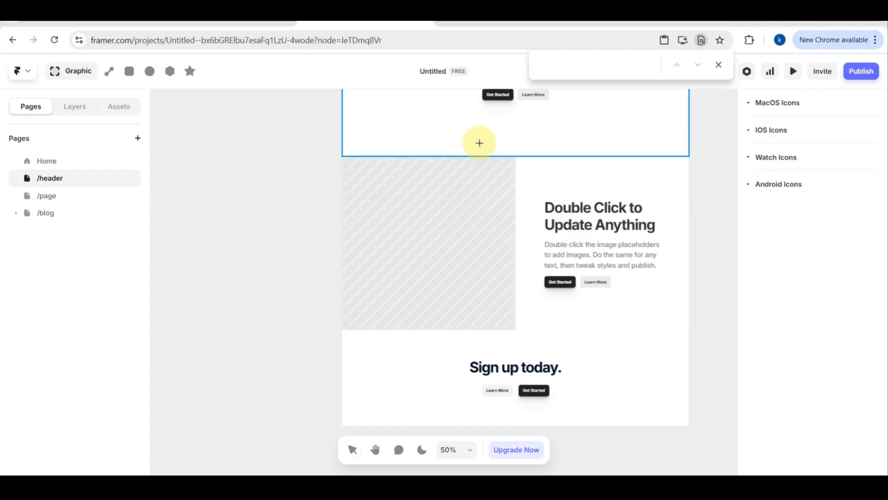
scroll(416, 154, "up", 2)
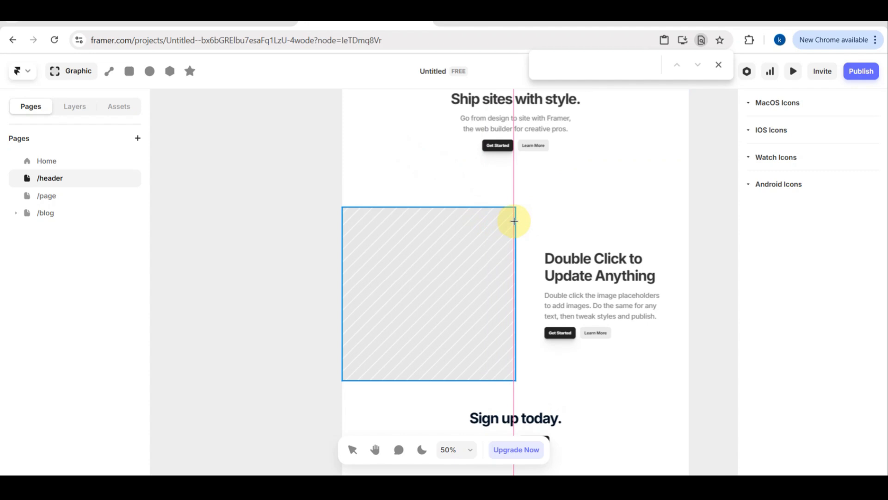
key("Escape")
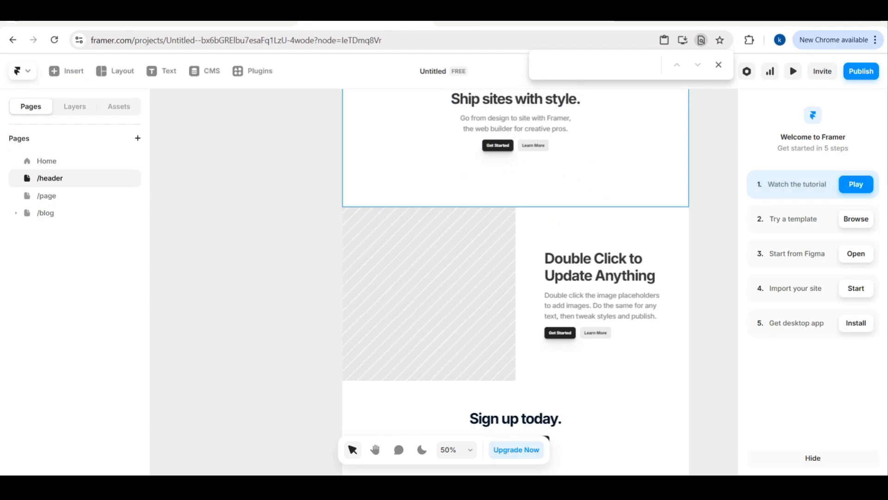
Publish the site to its free Framer domain and preview the header page through to the "Sign up today." section.
left_click(864, 78)
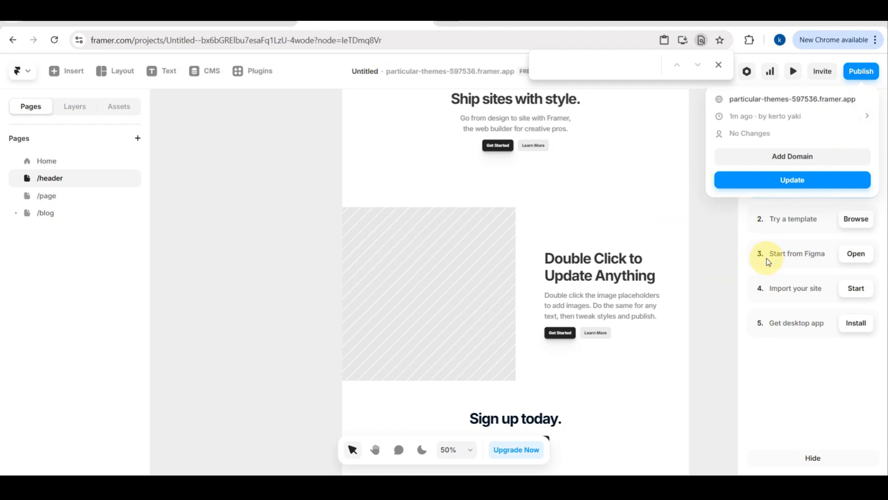
left_click(793, 72)
left_click(793, 72)
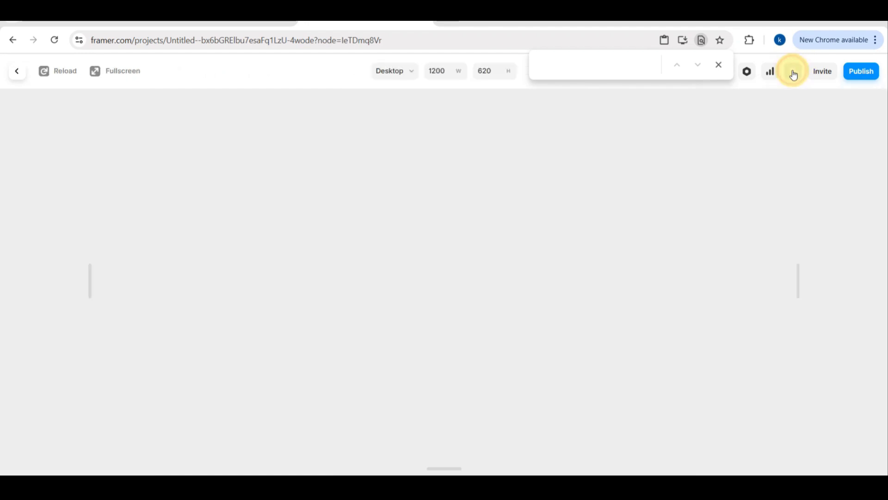
scroll(626, 246, "down", 5)
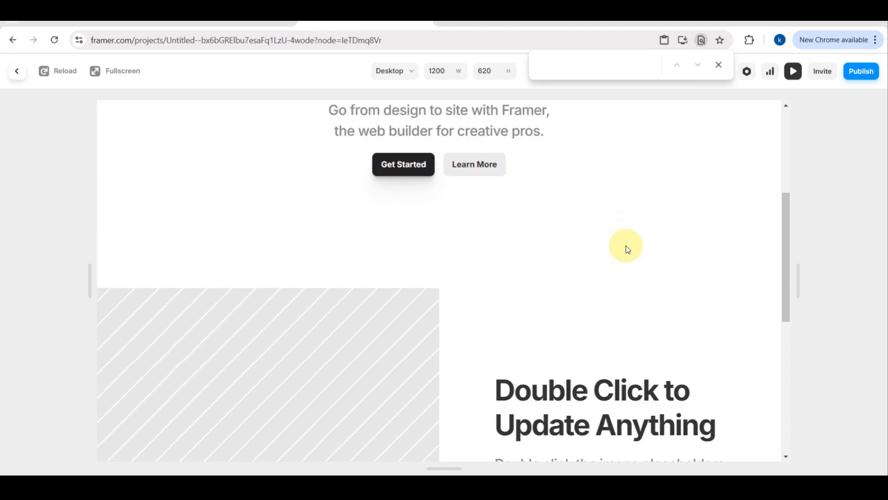
scroll(626, 245, "down", 9)
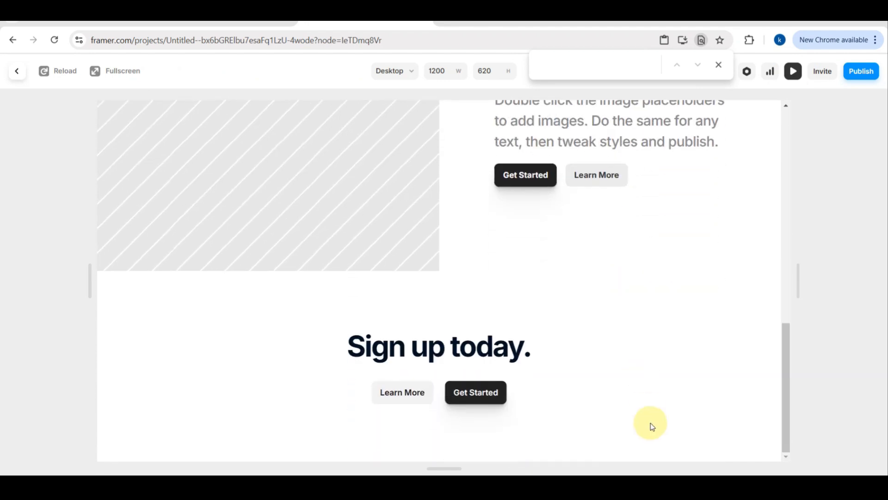